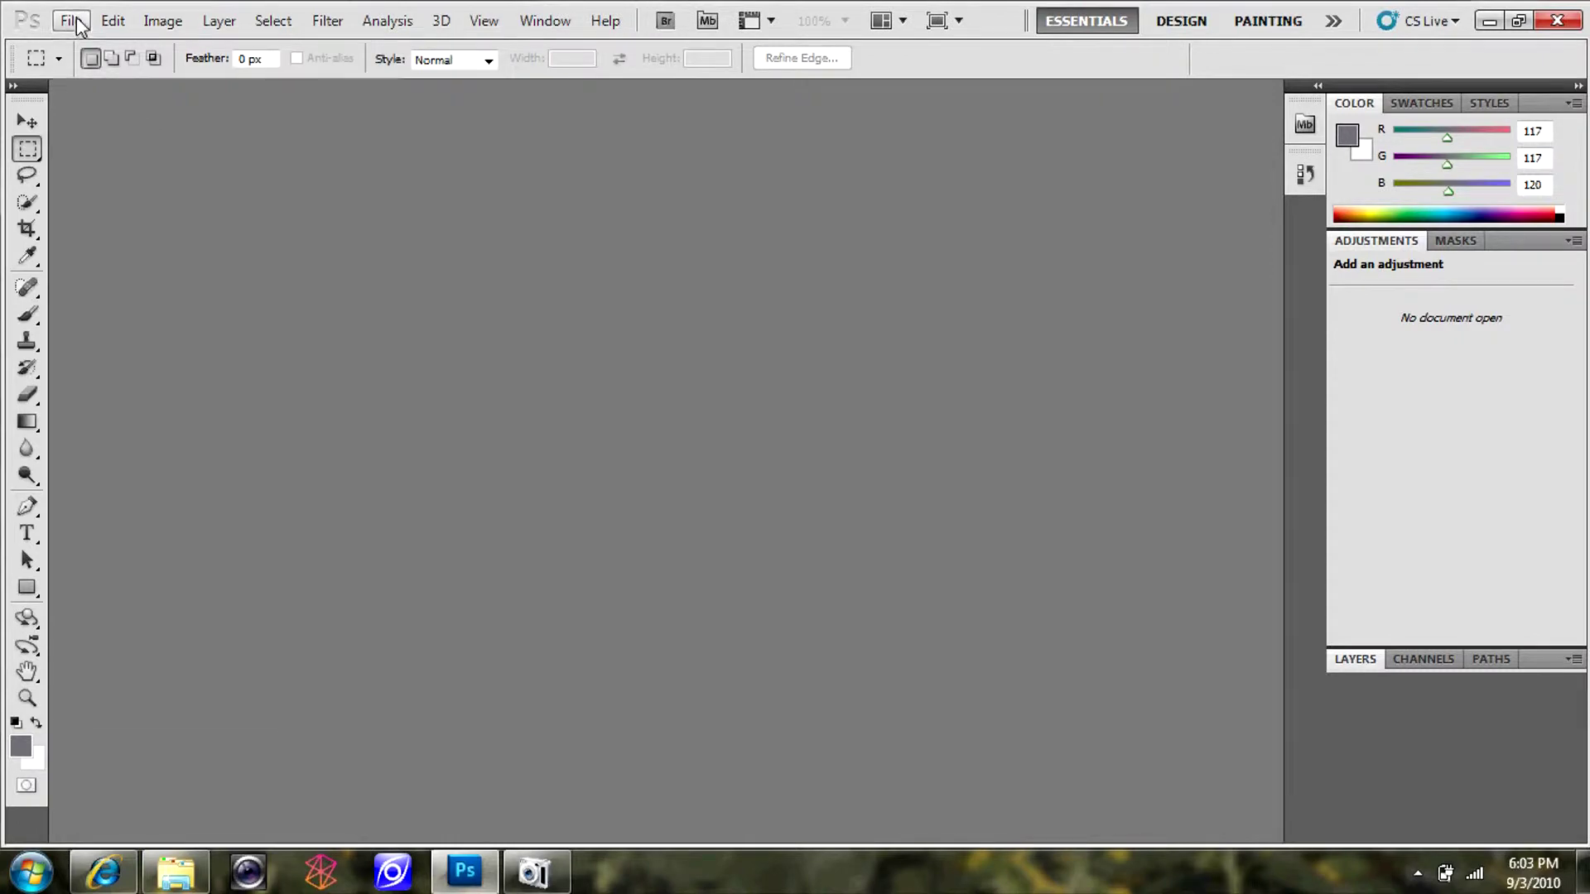
Create Untitled-1 at 50 × 25 inches, 72 pixels/inch, with Transparent background contents
{"action": "left_click", "coordinate": [71, 21]}
{"action": "left_click", "coordinate": [87, 42]}
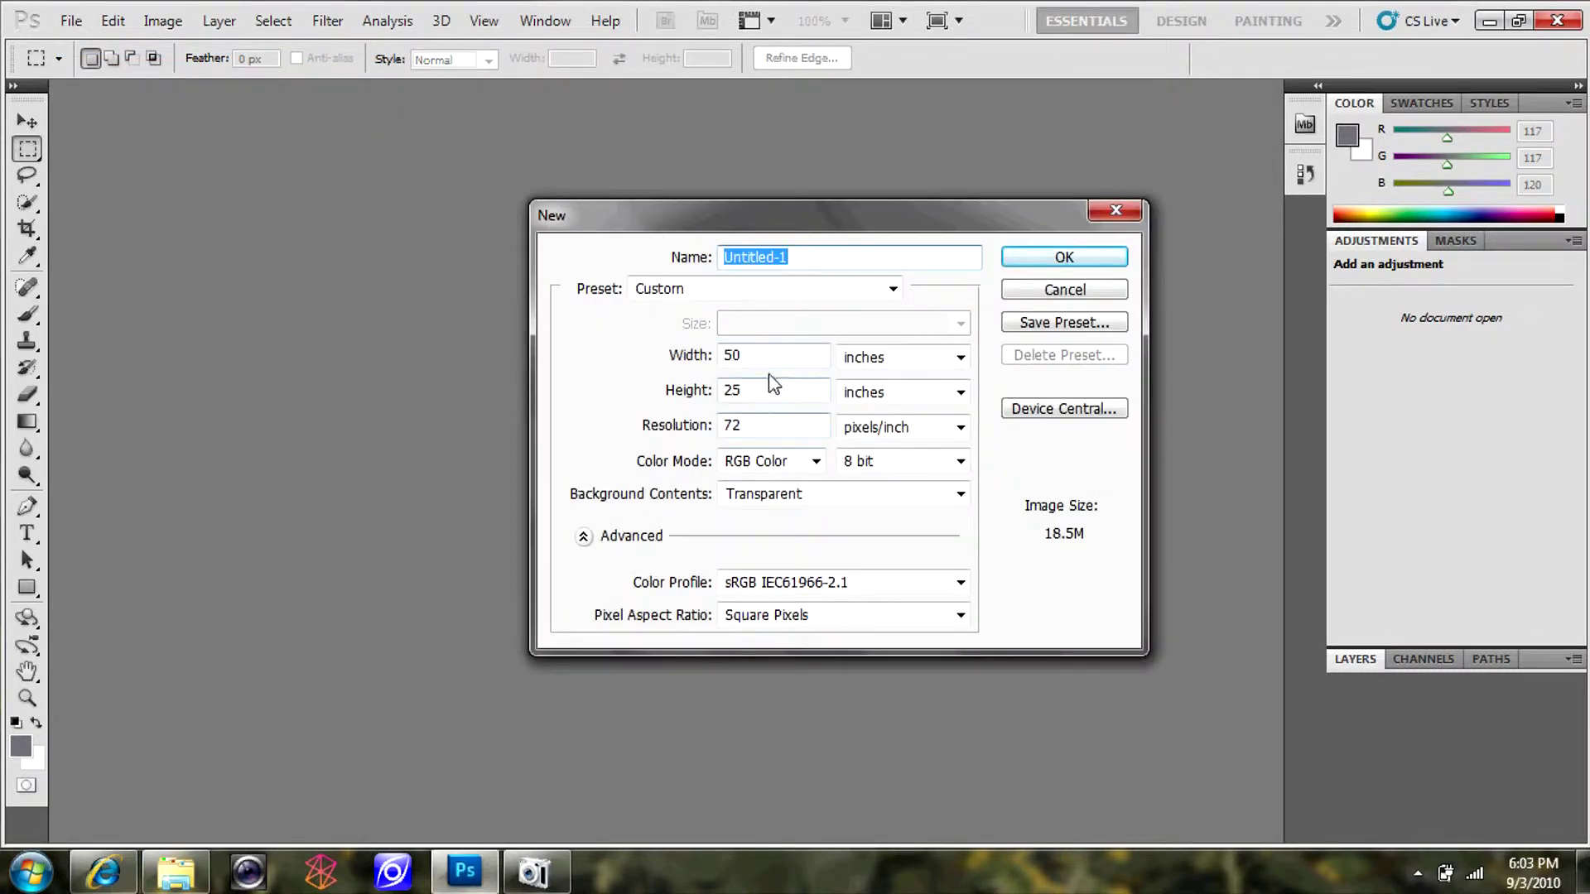
{"action": "left_click", "coordinate": [679, 361]}
{"action": "left_click", "coordinate": [698, 394]}
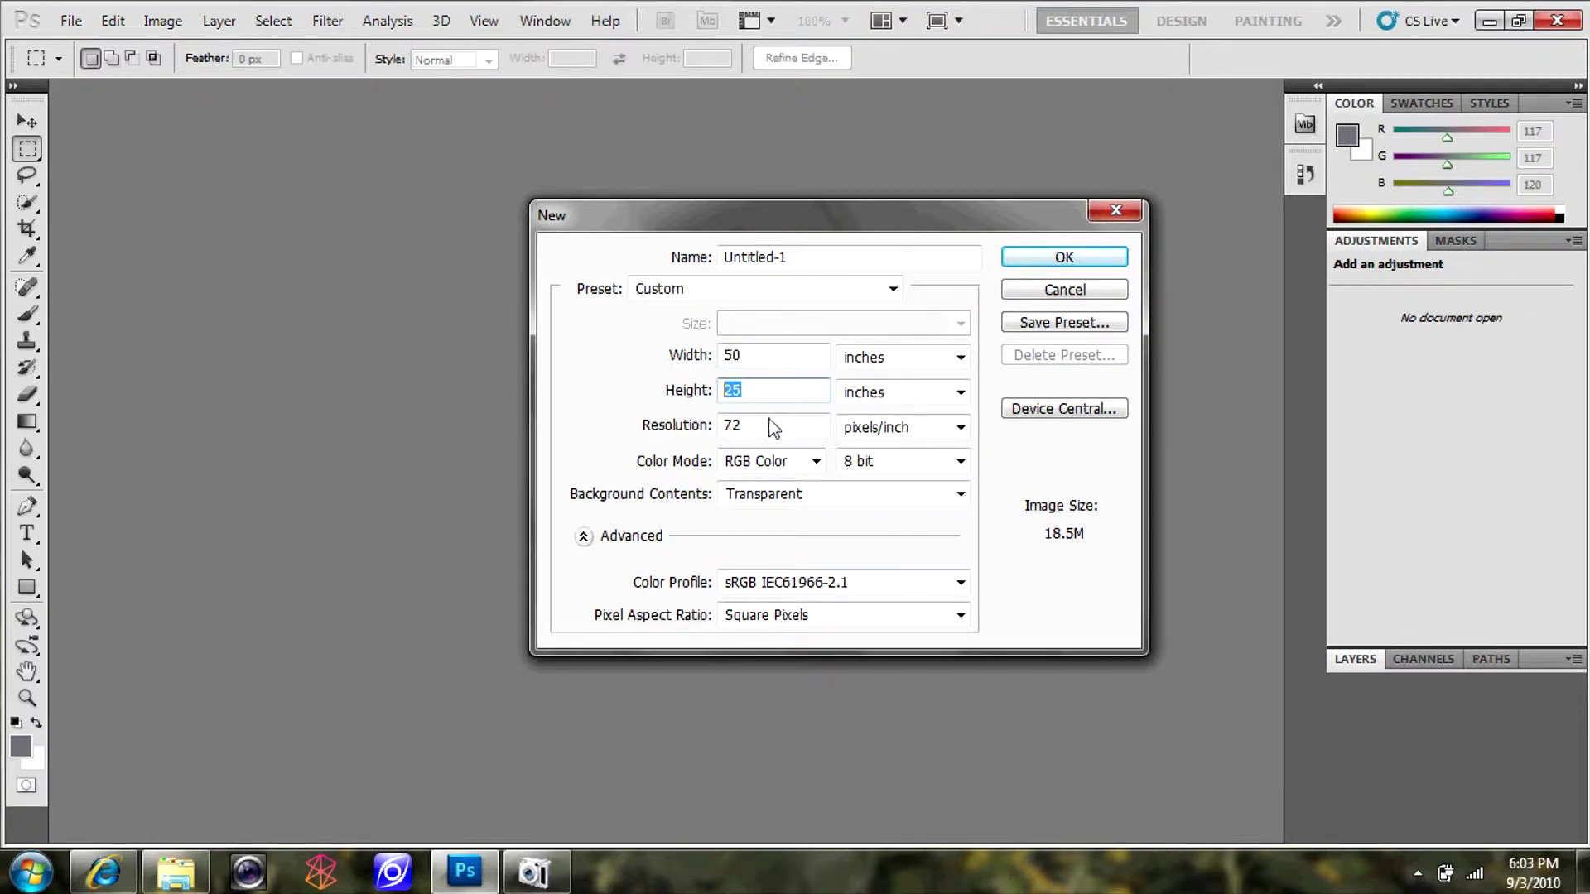
{"action": "left_click", "coordinate": [654, 426]}
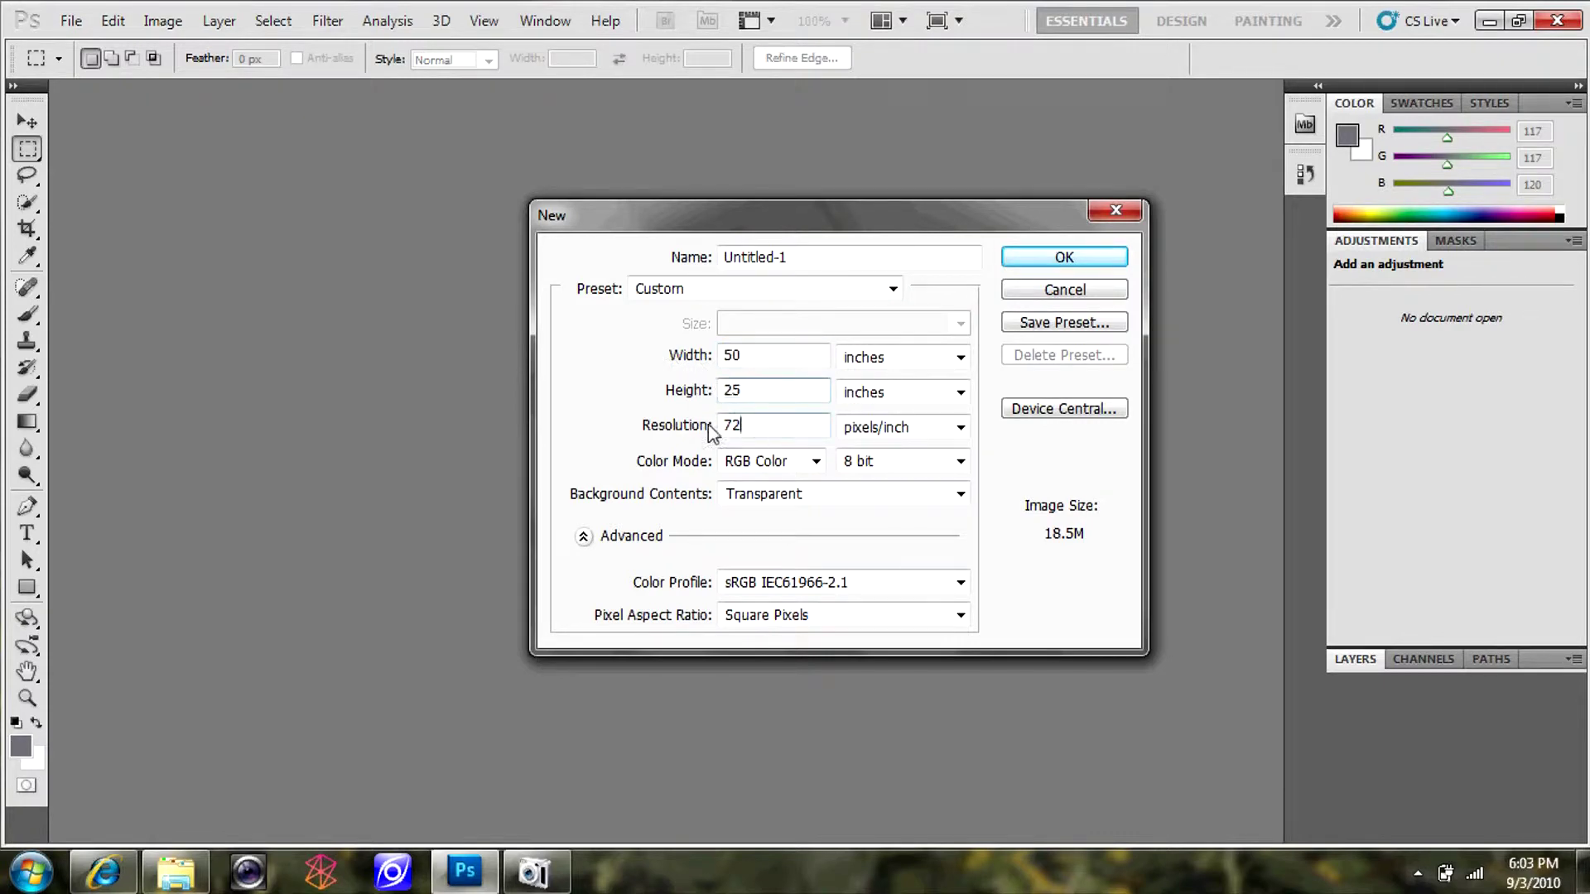
{"action": "left_click", "coordinate": [807, 497]}
{"action": "left_click", "coordinate": [824, 552]}
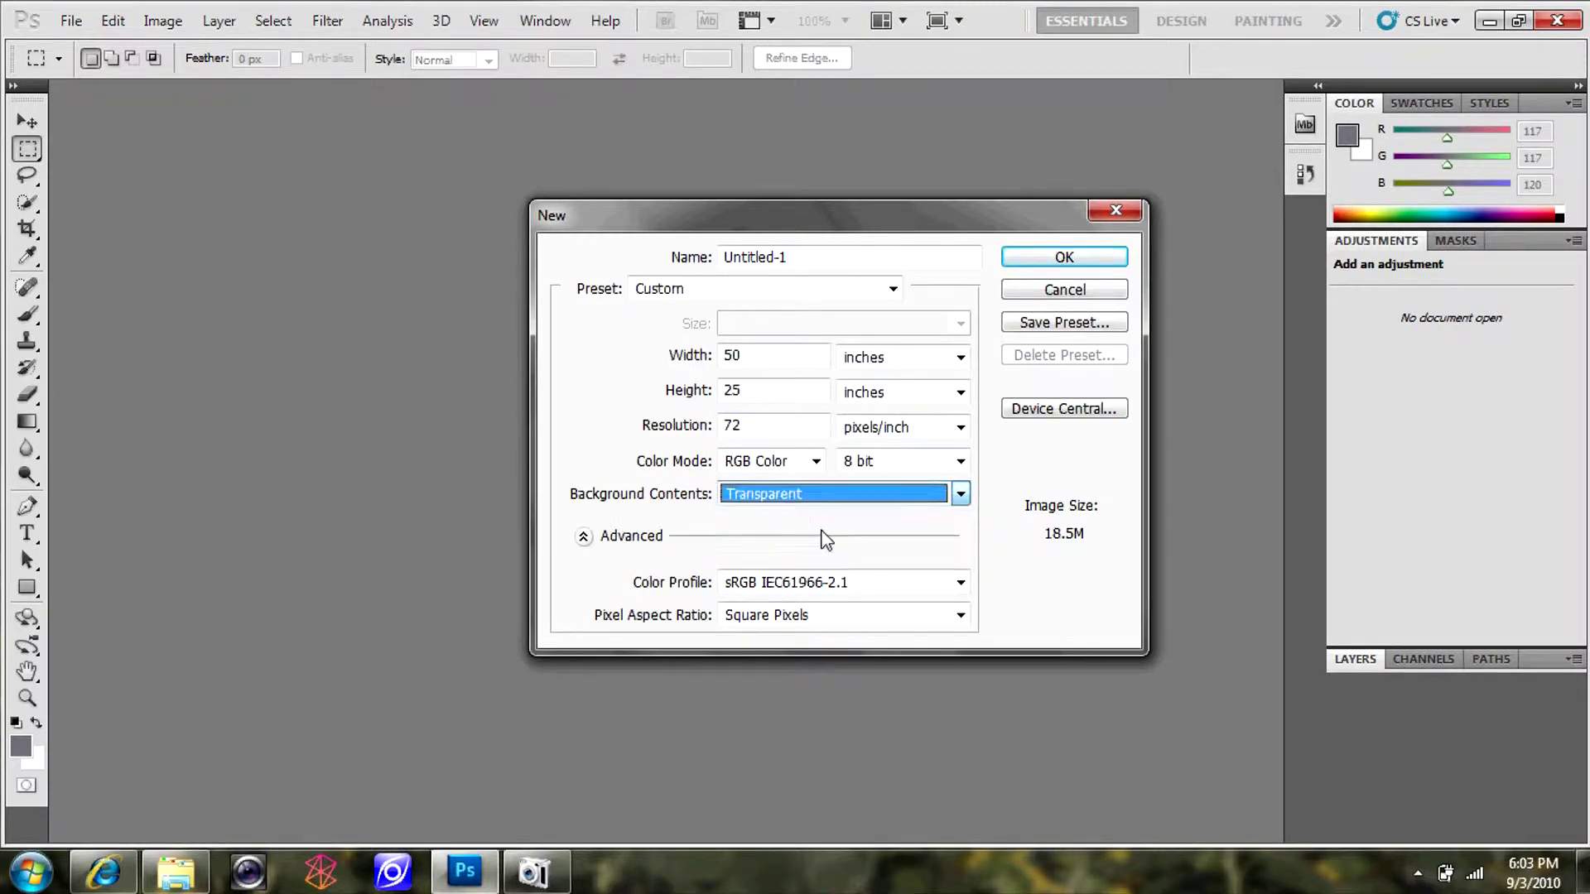
{"action": "left_click", "coordinate": [1031, 257]}
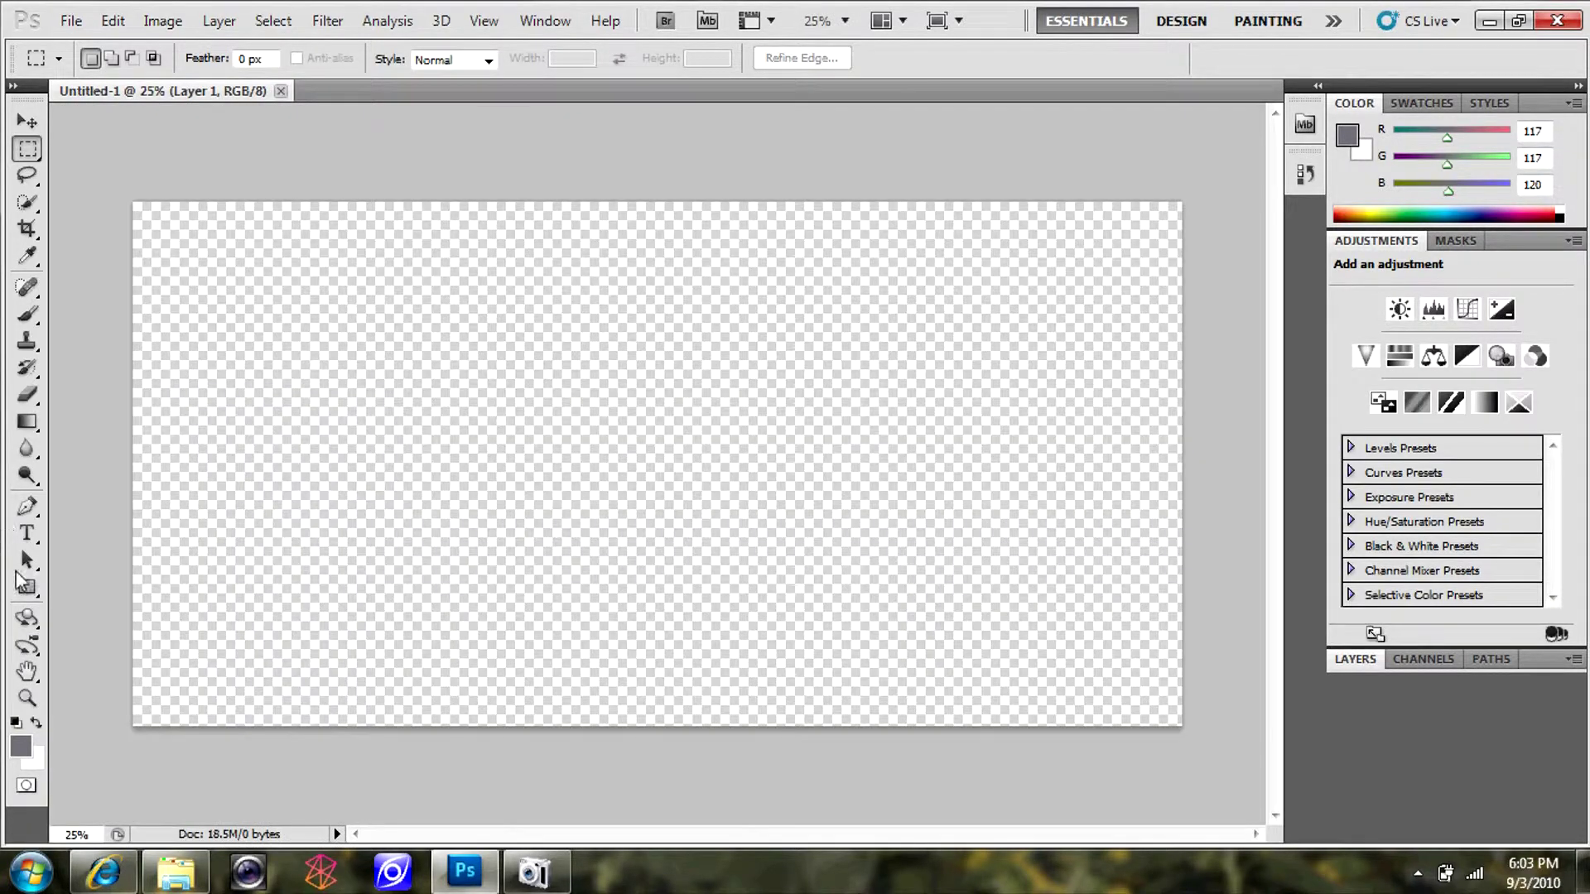
Choose the Type tool and set the text colour to mid grey 828284
{"action": "left_click", "coordinate": [29, 542]}
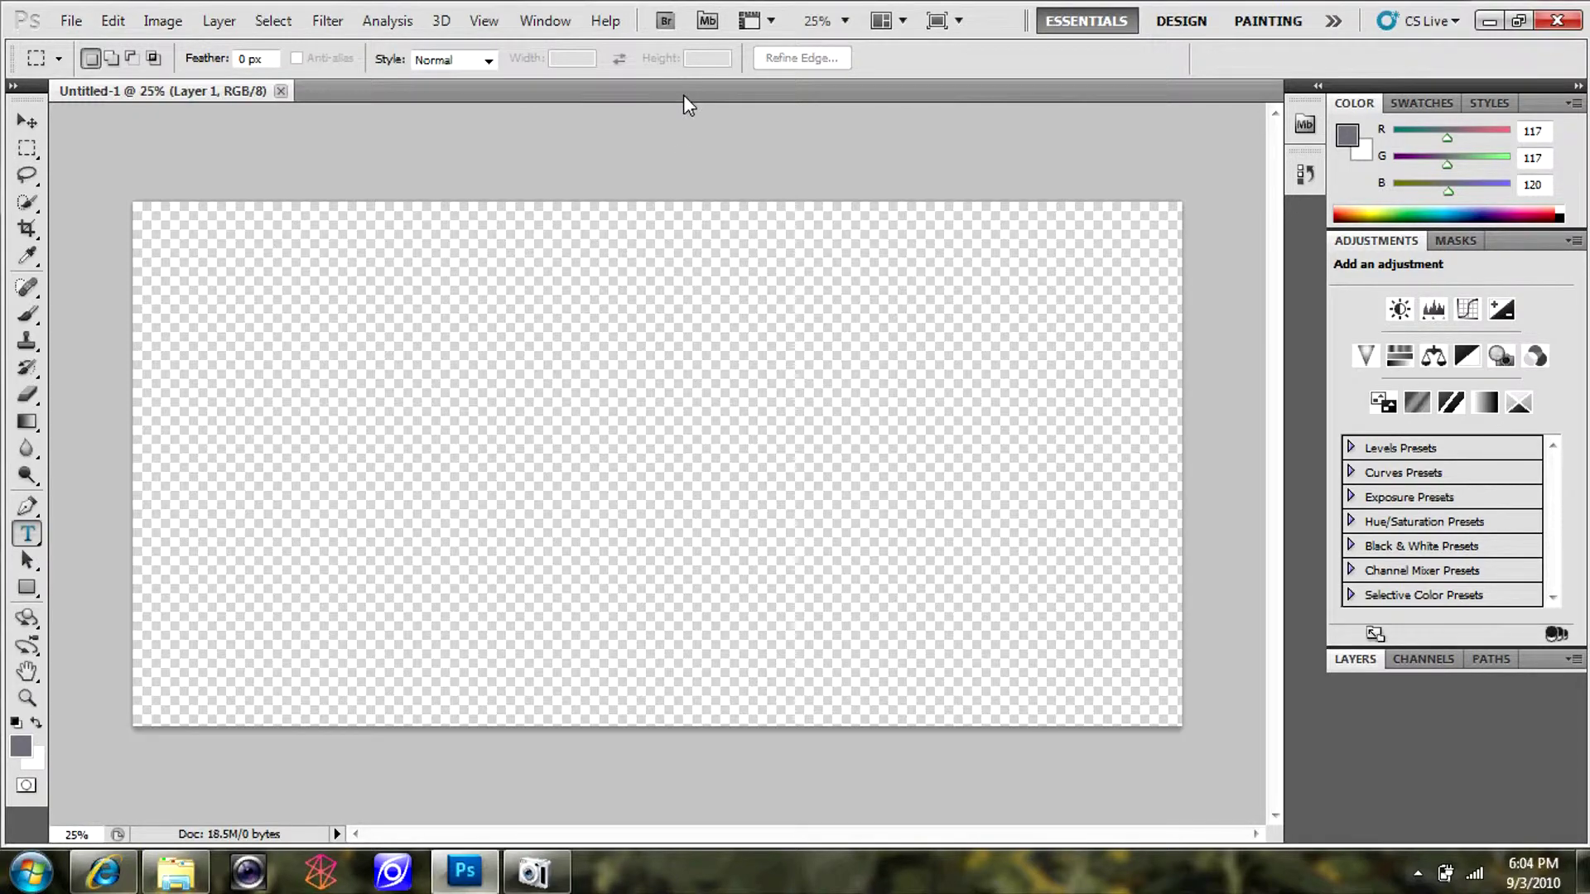
{"action": "left_click", "coordinate": [750, 60]}
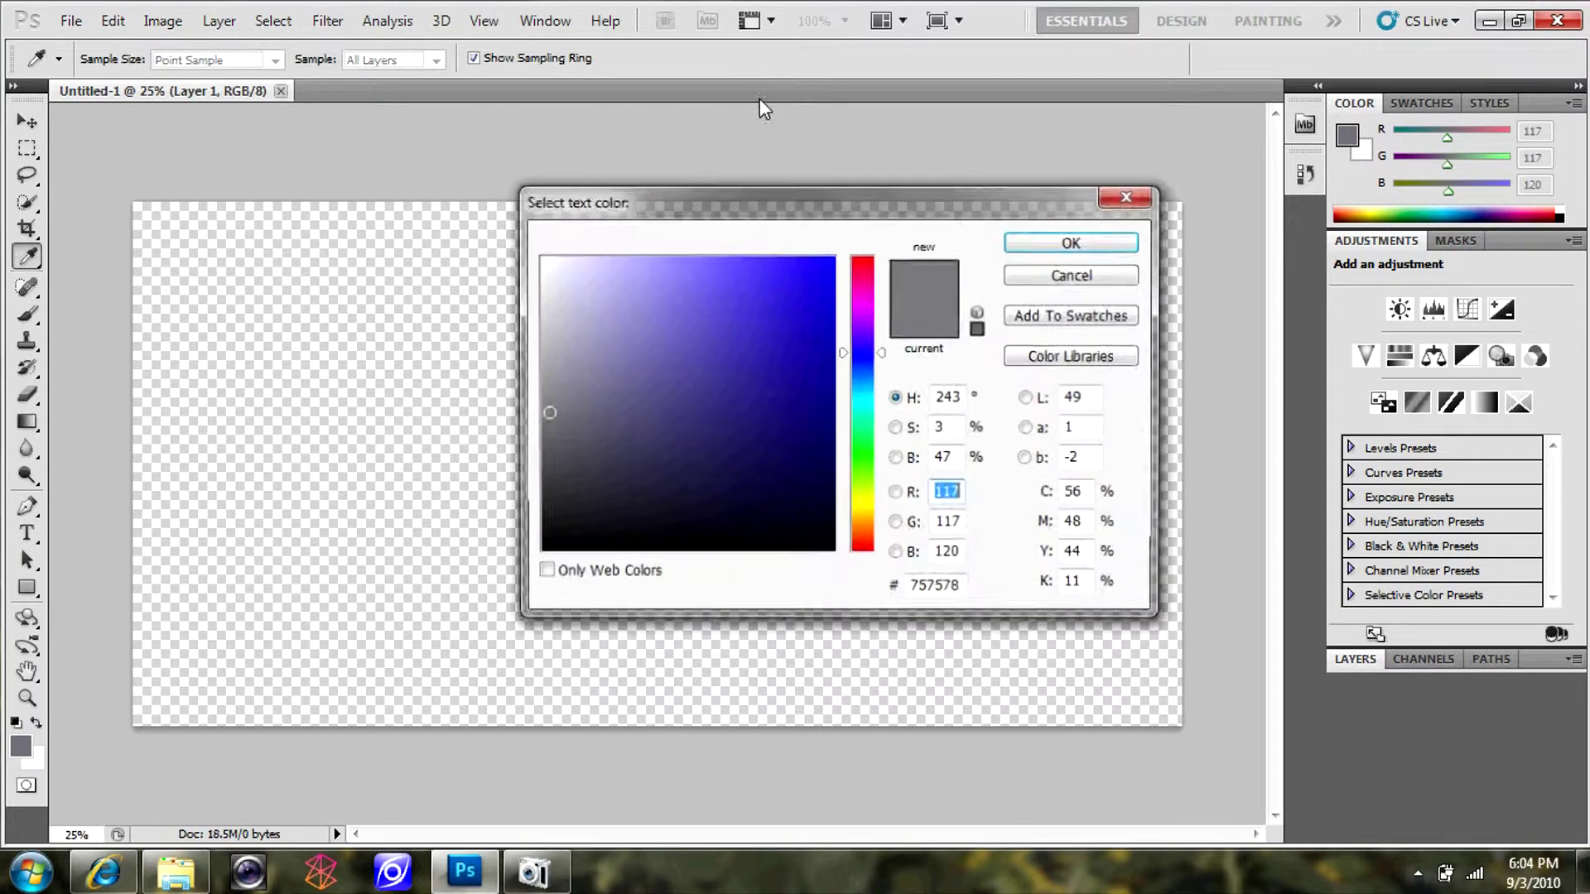
{"action": "left_click_drag", "start_coordinate": [550, 423], "coordinate": [542, 399]}
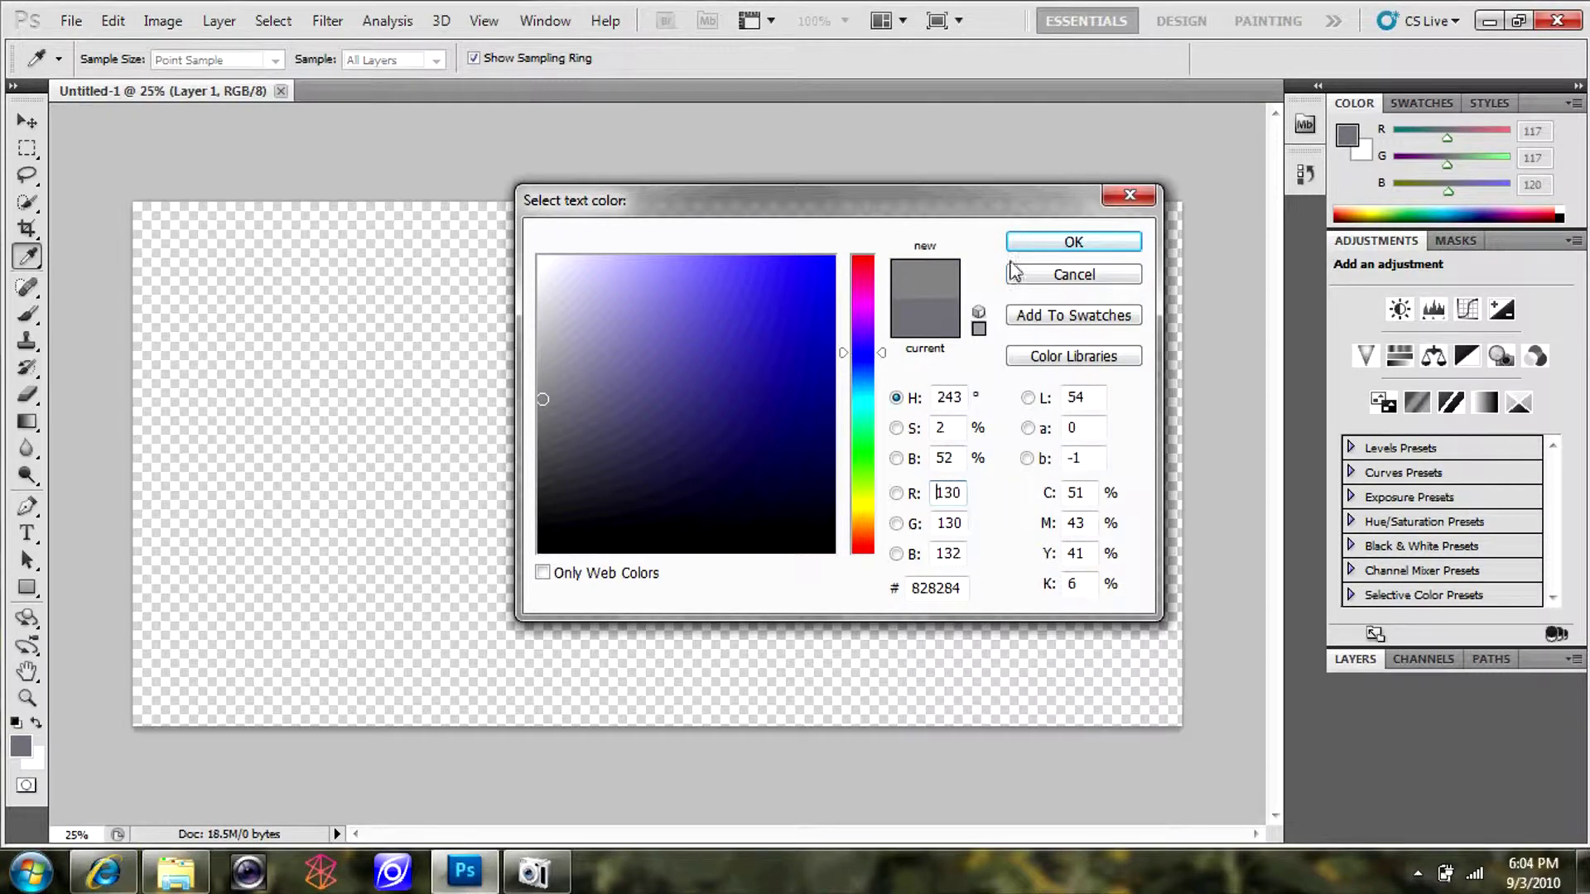
{"action": "left_click", "coordinate": [1016, 245]}
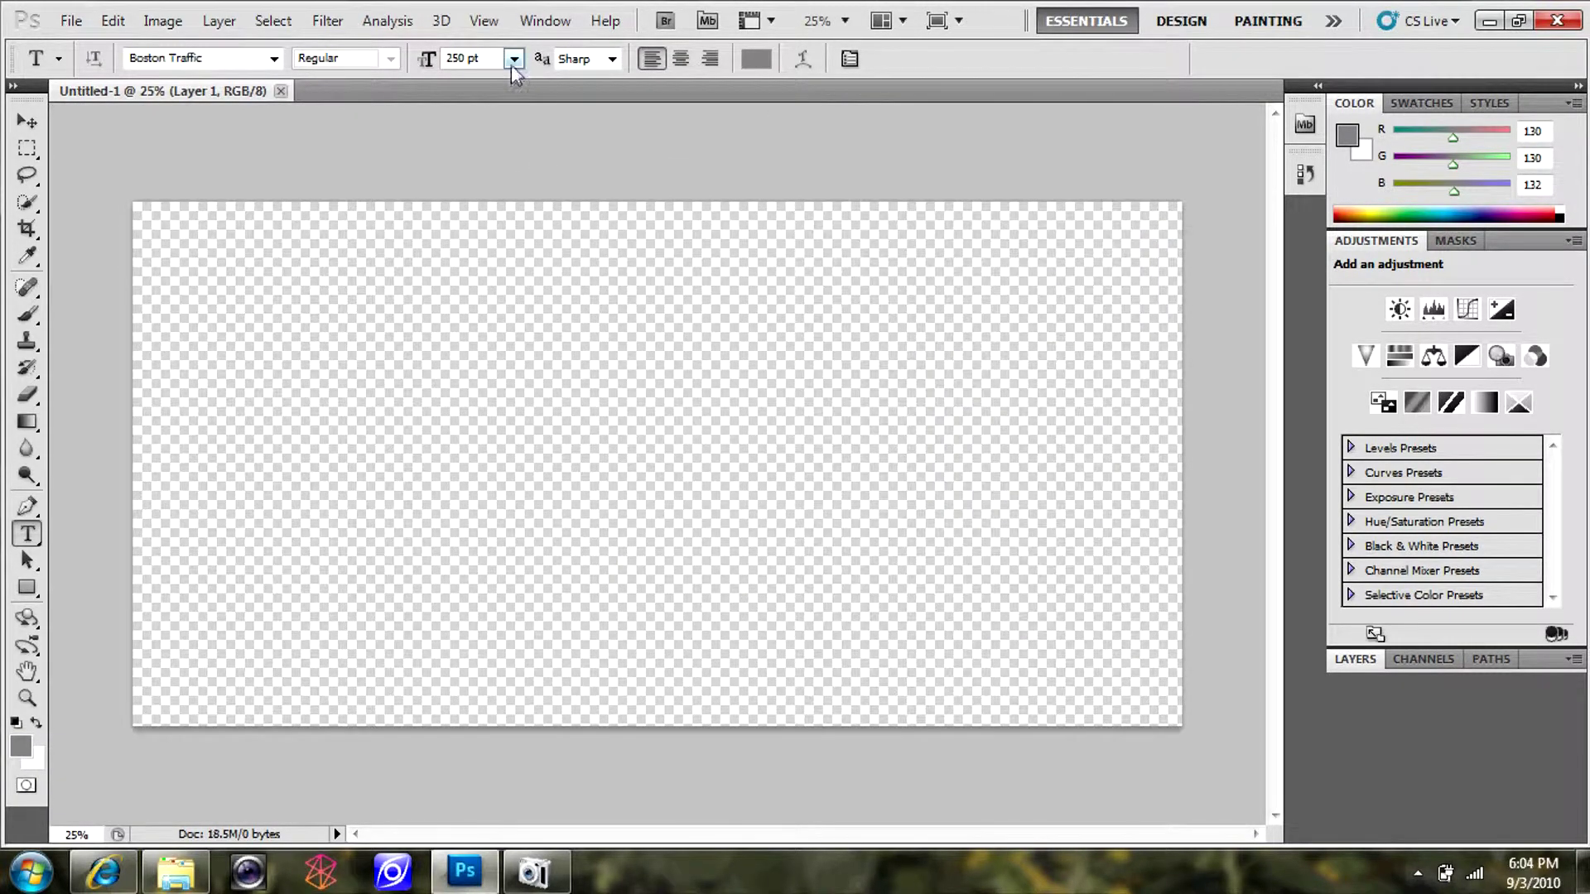
Keep Boston Traffic at 250 pt and type 'PERU VIDEO' on the canvas
{"action": "left_click", "coordinate": [514, 59]}
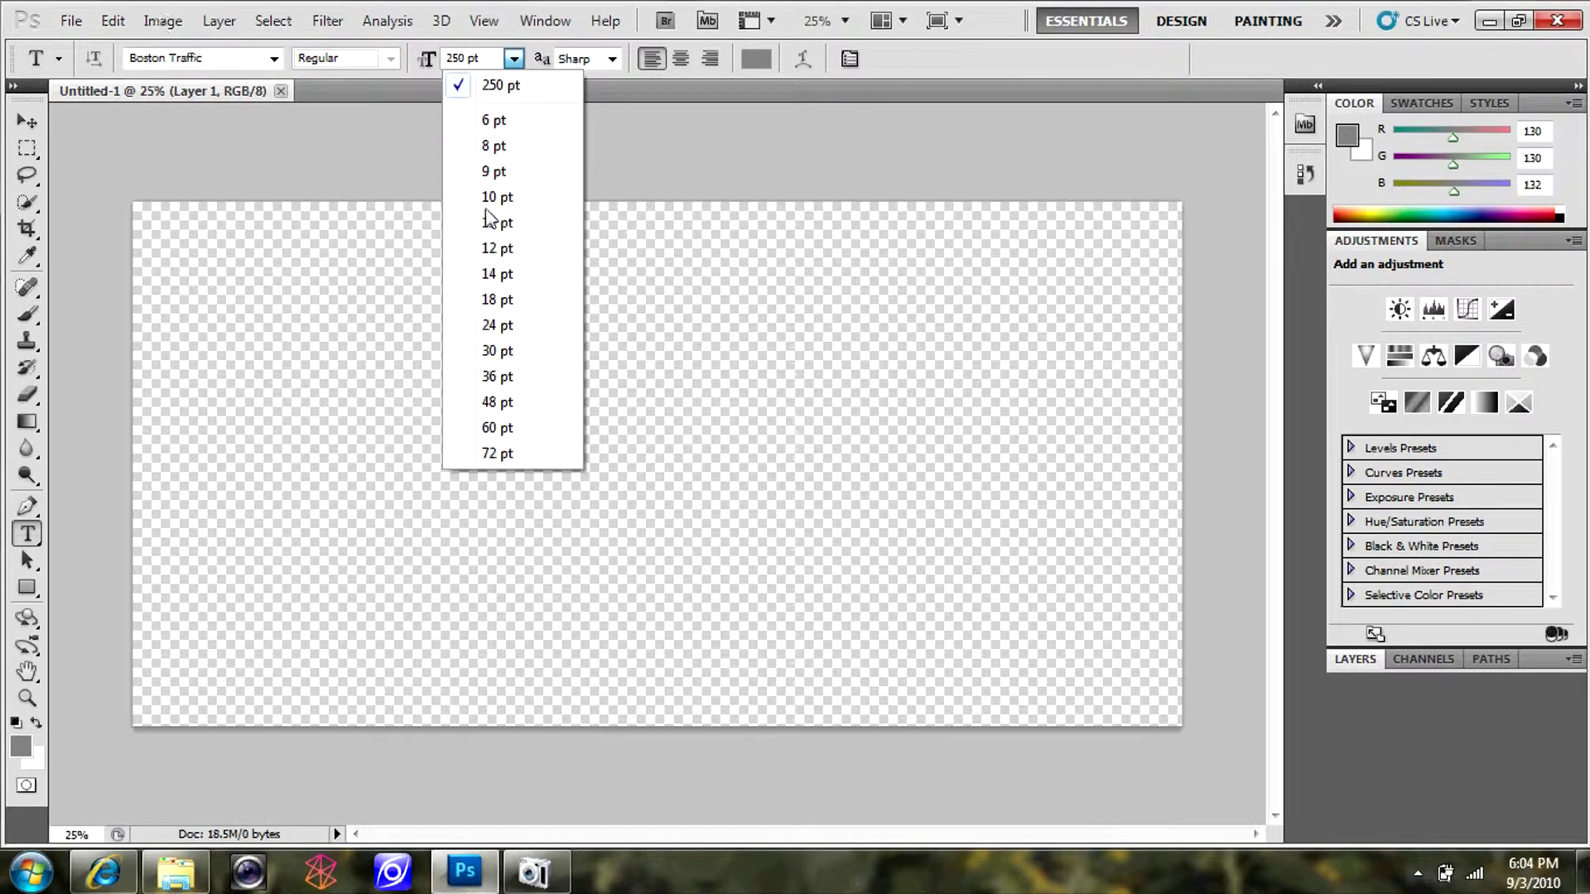
{"action": "left_click", "coordinate": [490, 86]}
{"action": "left_click", "coordinate": [270, 61]}
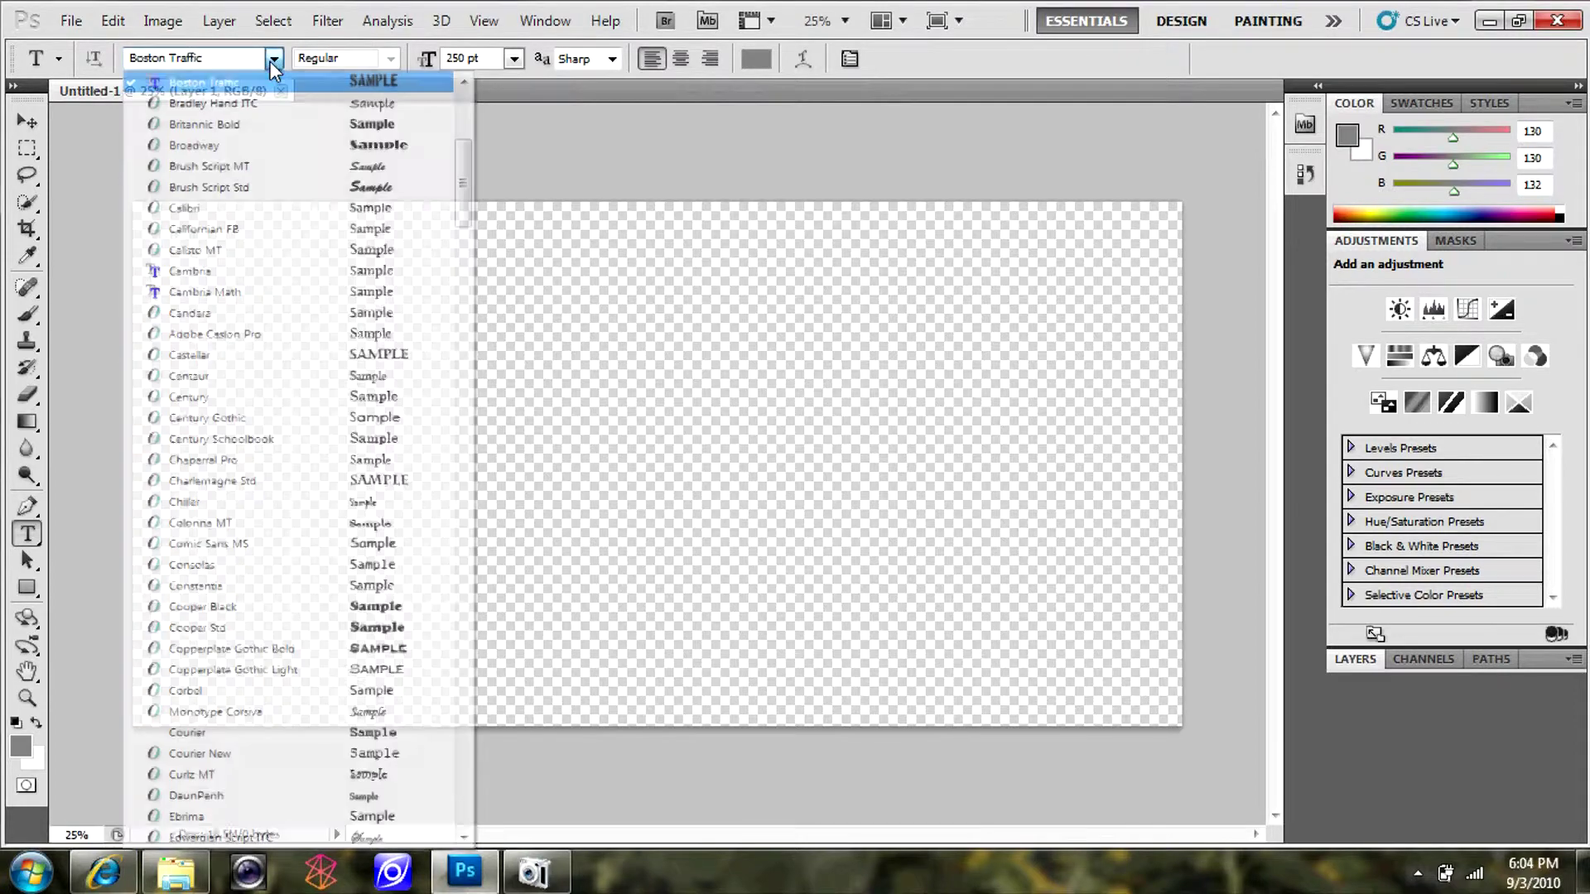
{"action": "left_click", "coordinate": [270, 61]}
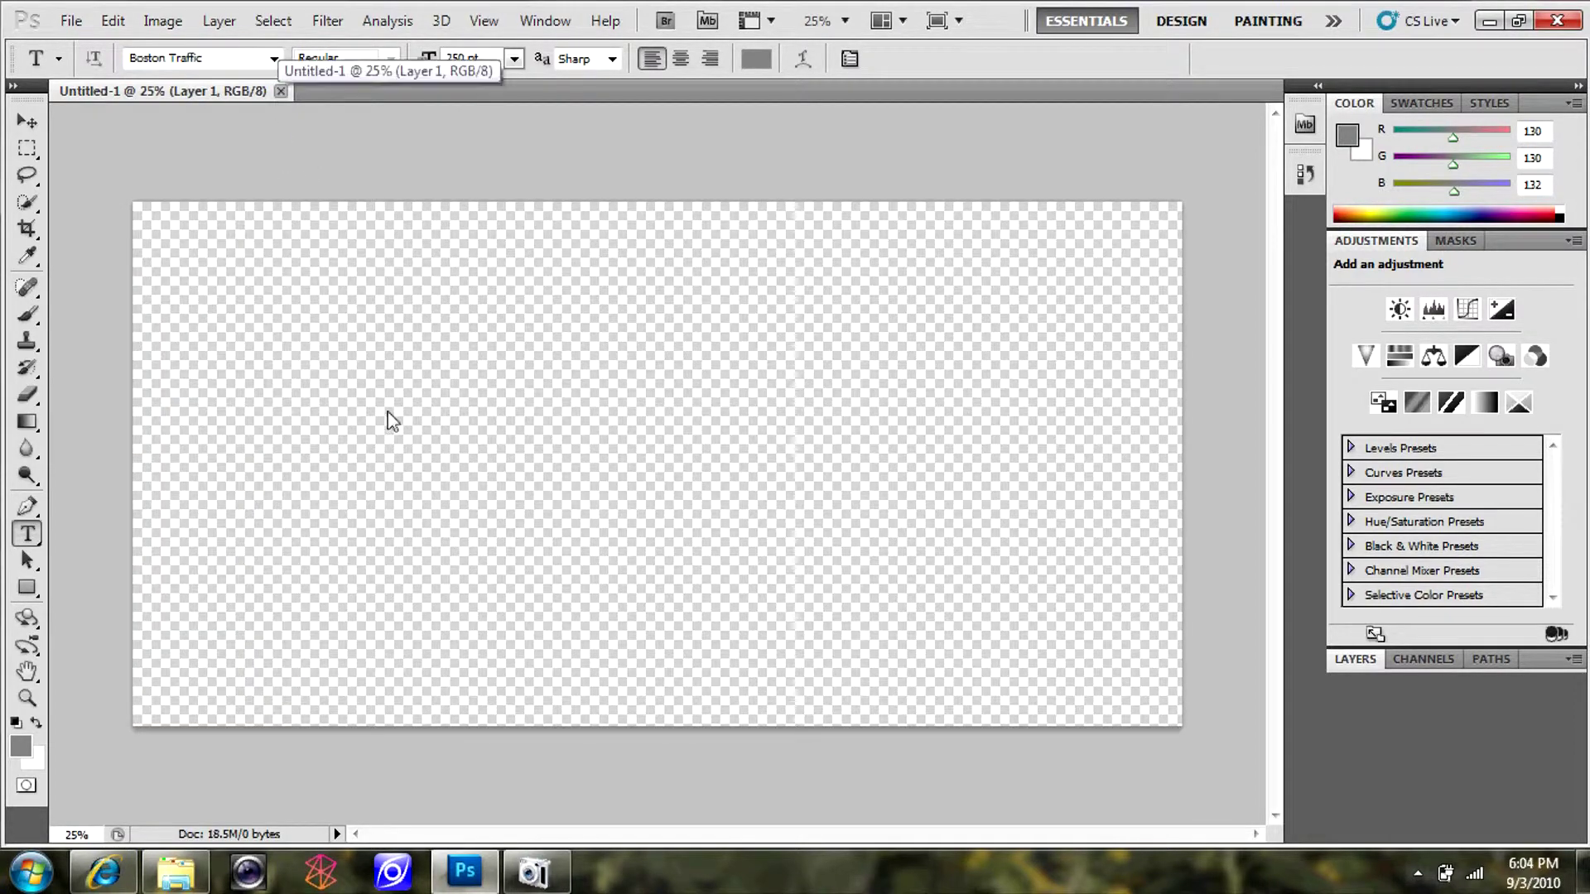
{"action": "left_click", "coordinate": [460, 411]}
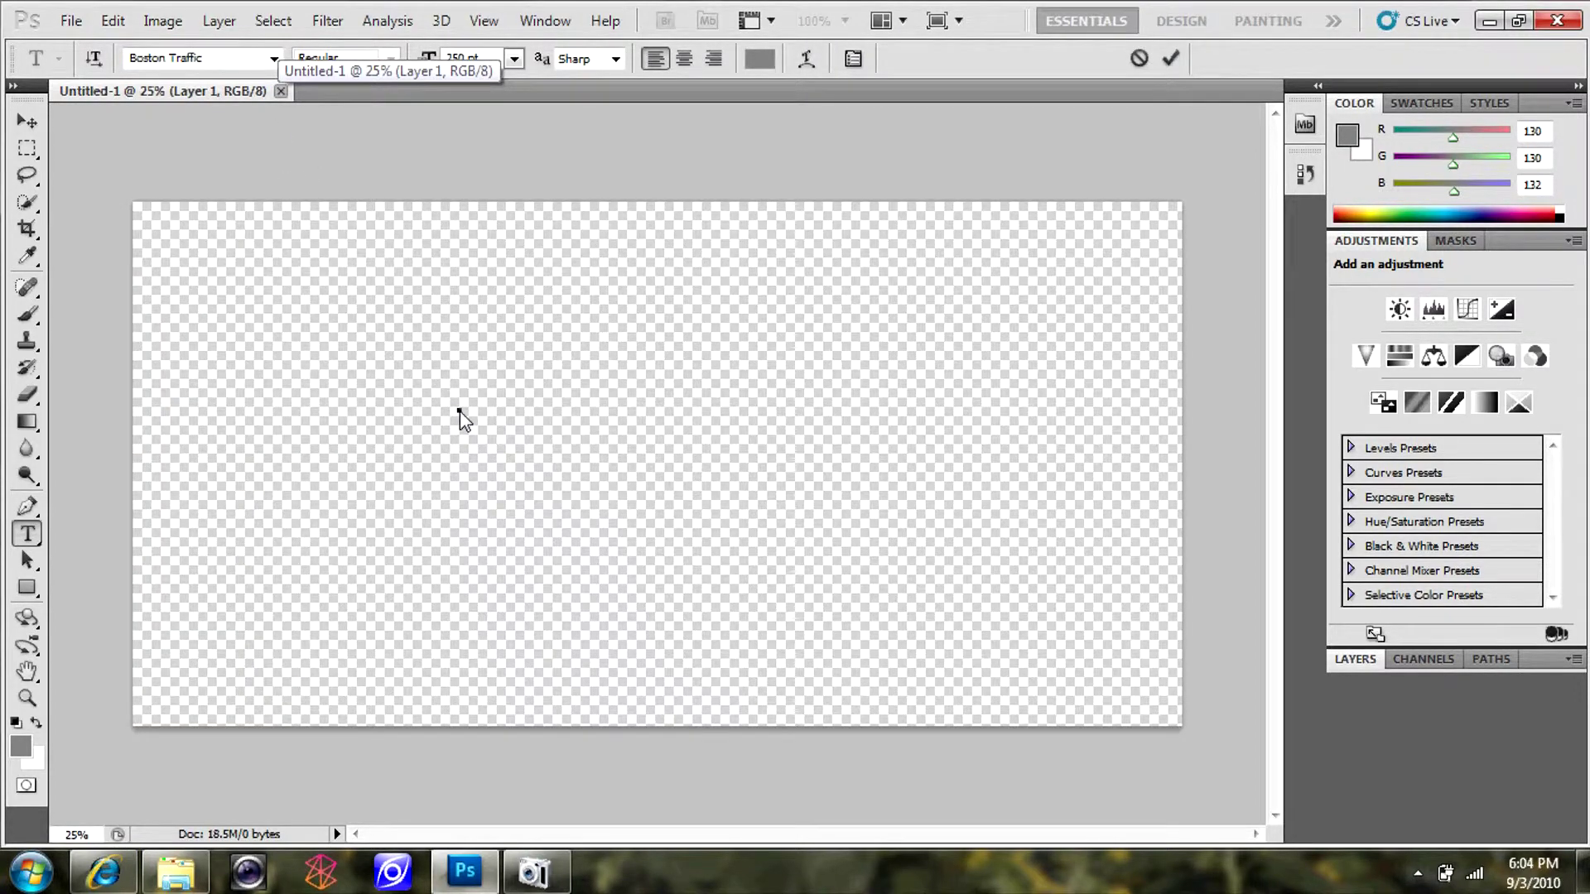
{"action": "type", "text": "PERU VIDEO"}
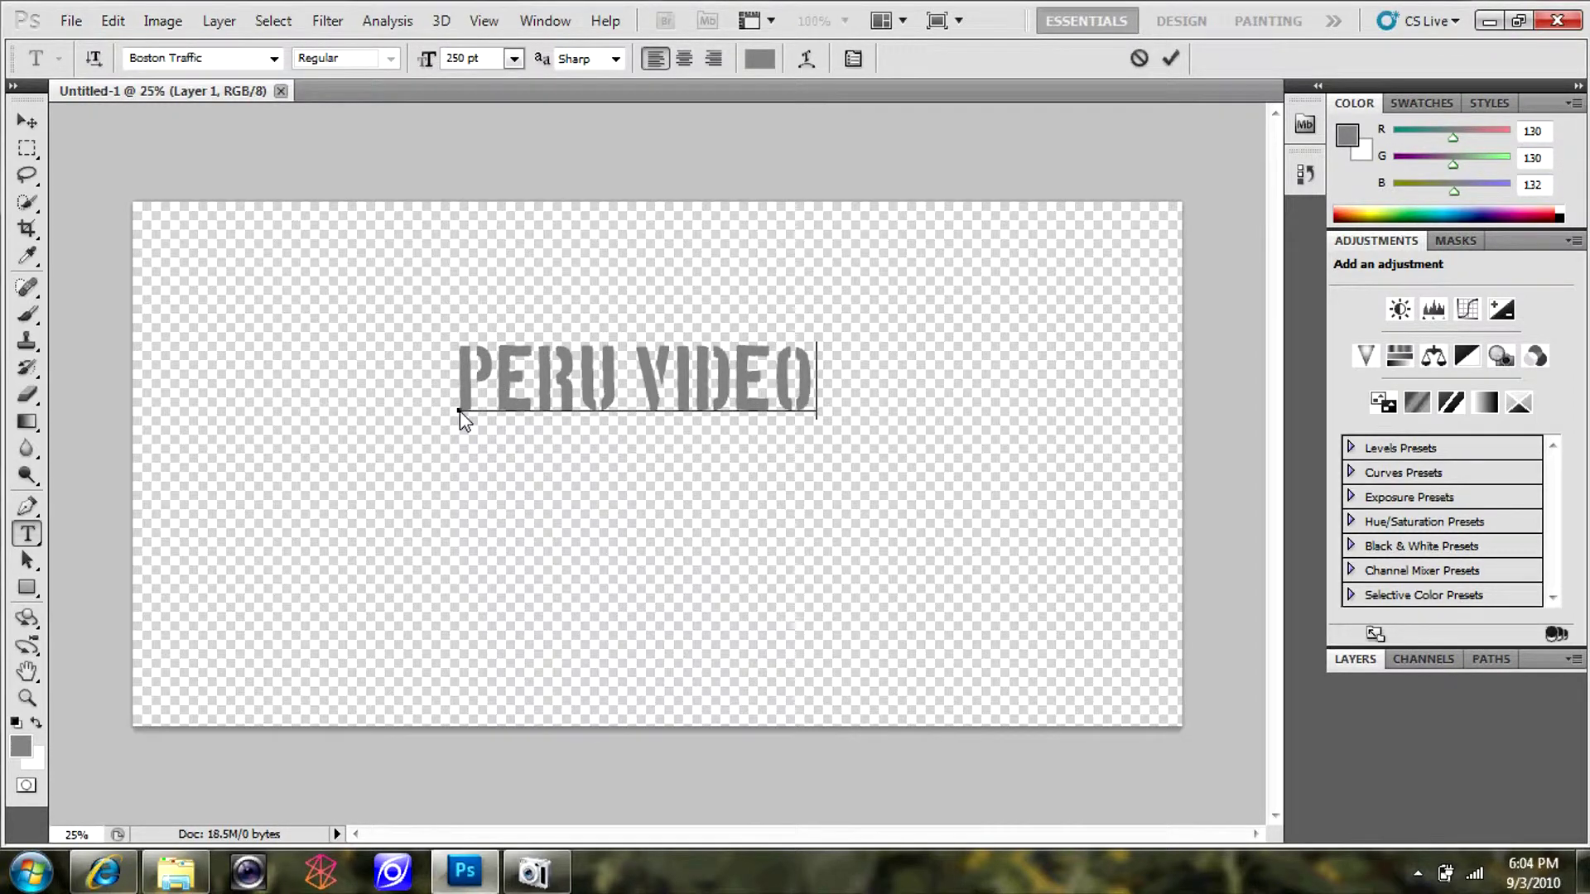
Lower the PERU VIDEO title and save it as dvtitletest.png without interlacing, then minimize Photoshop
{"action": "left_click", "coordinate": [28, 121]}
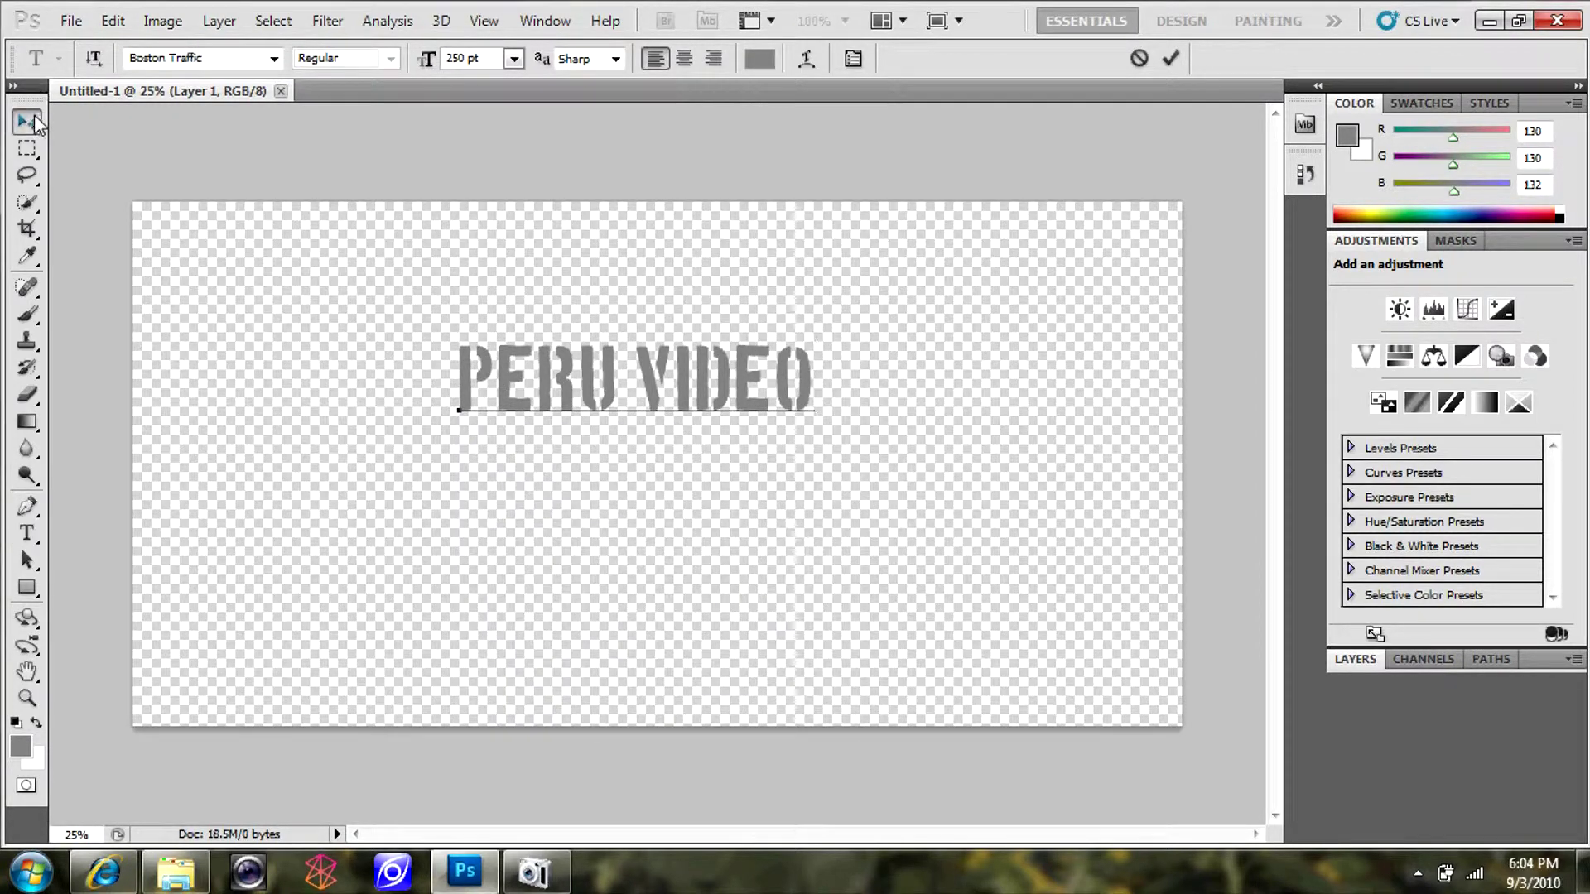
{"action": "left_click_drag", "start_coordinate": [637, 411], "coordinate": [636, 481]}
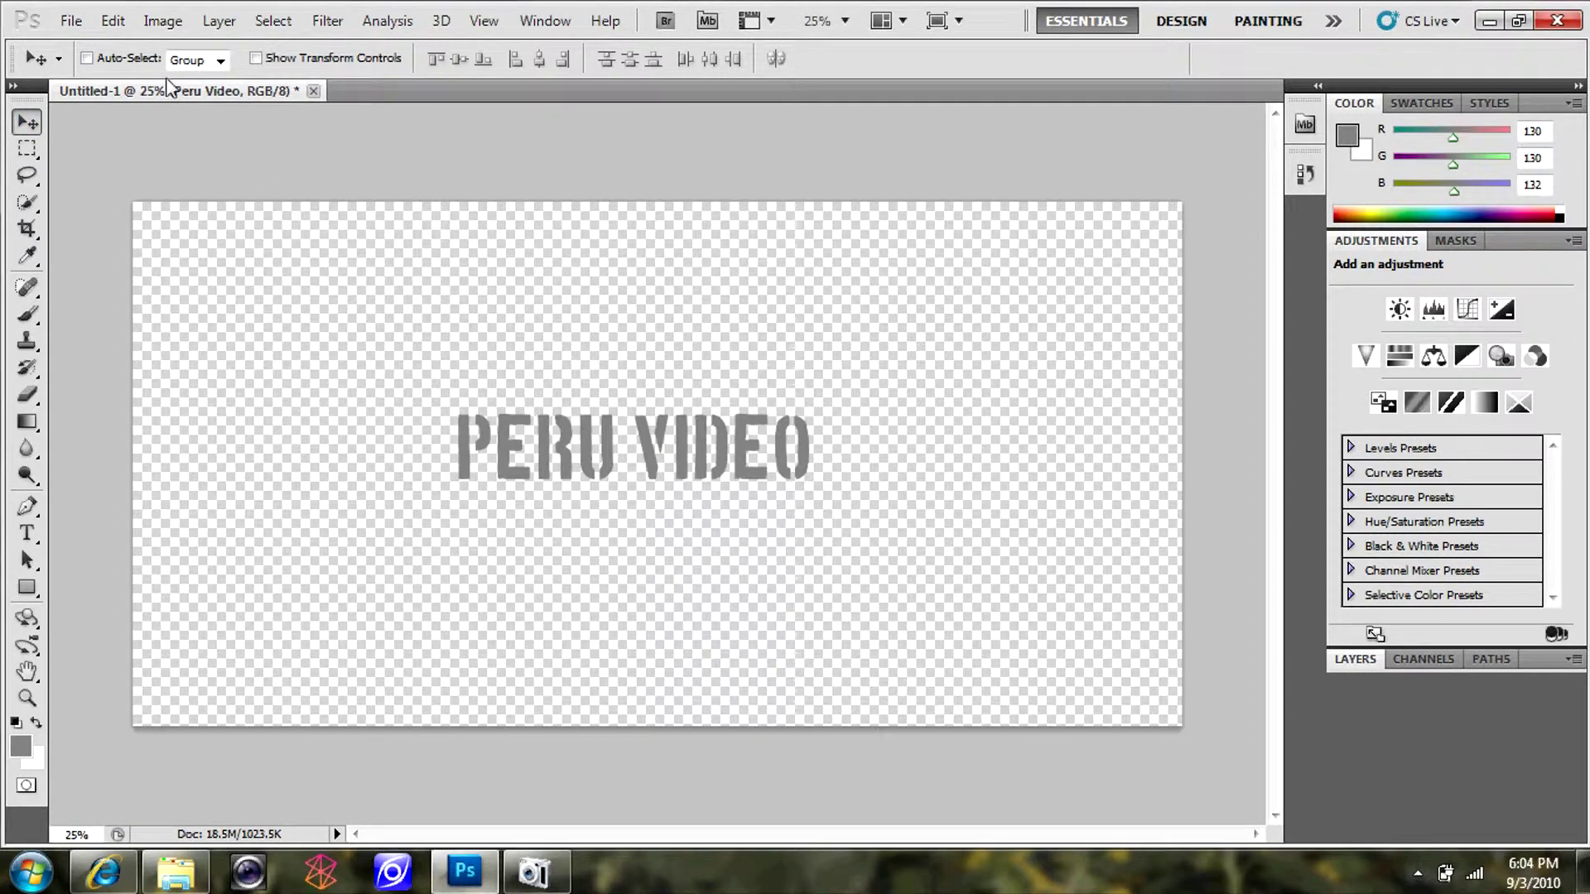
{"action": "left_click", "coordinate": [71, 21]}
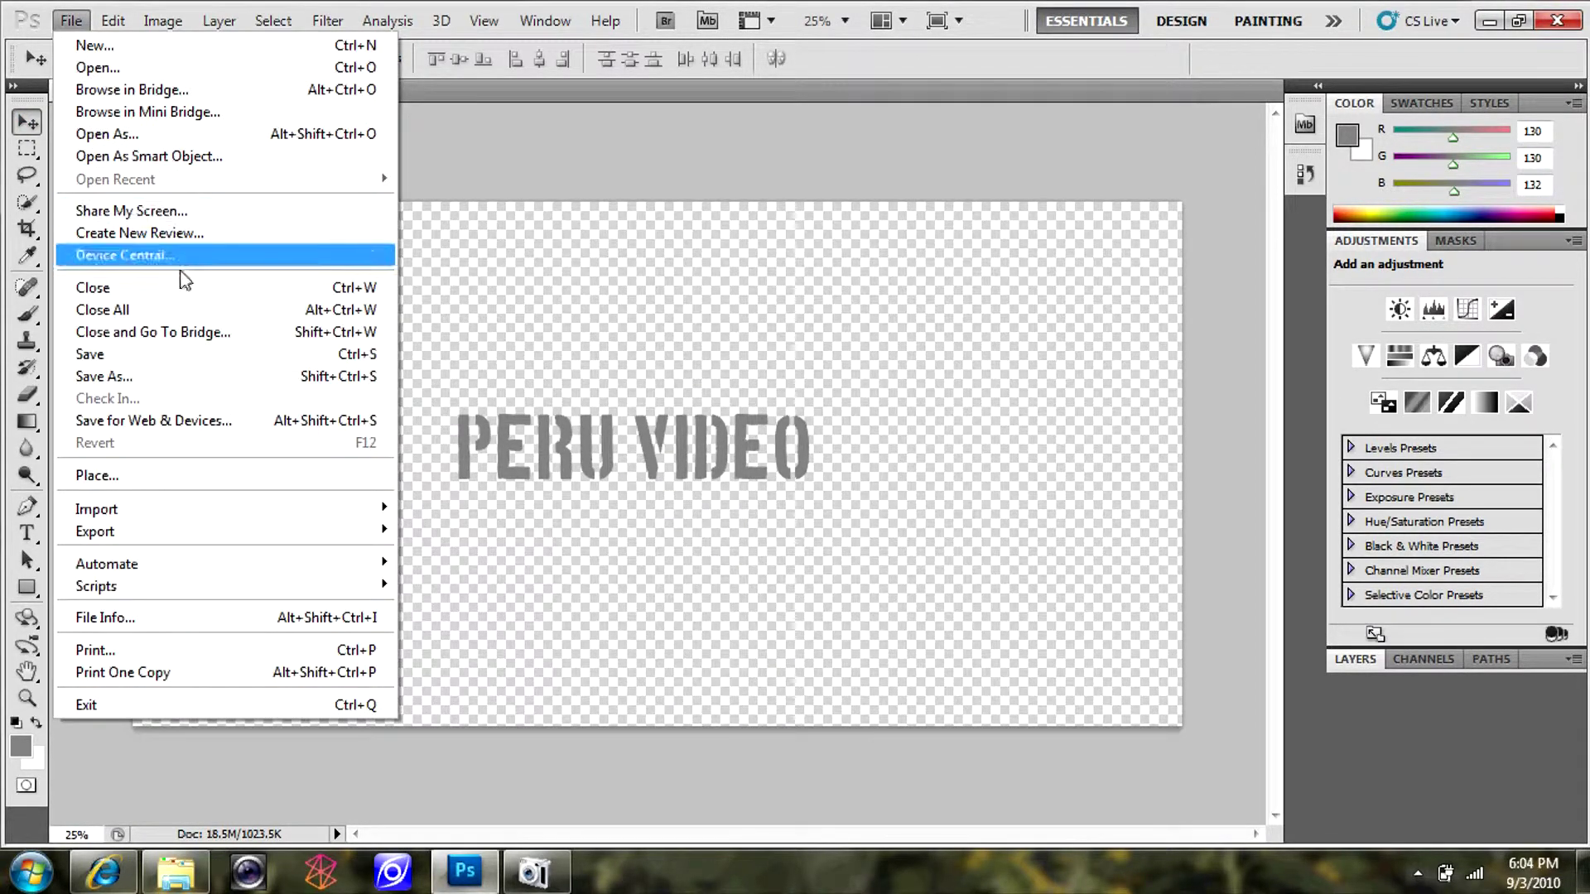
{"action": "left_click", "coordinate": [256, 379]}
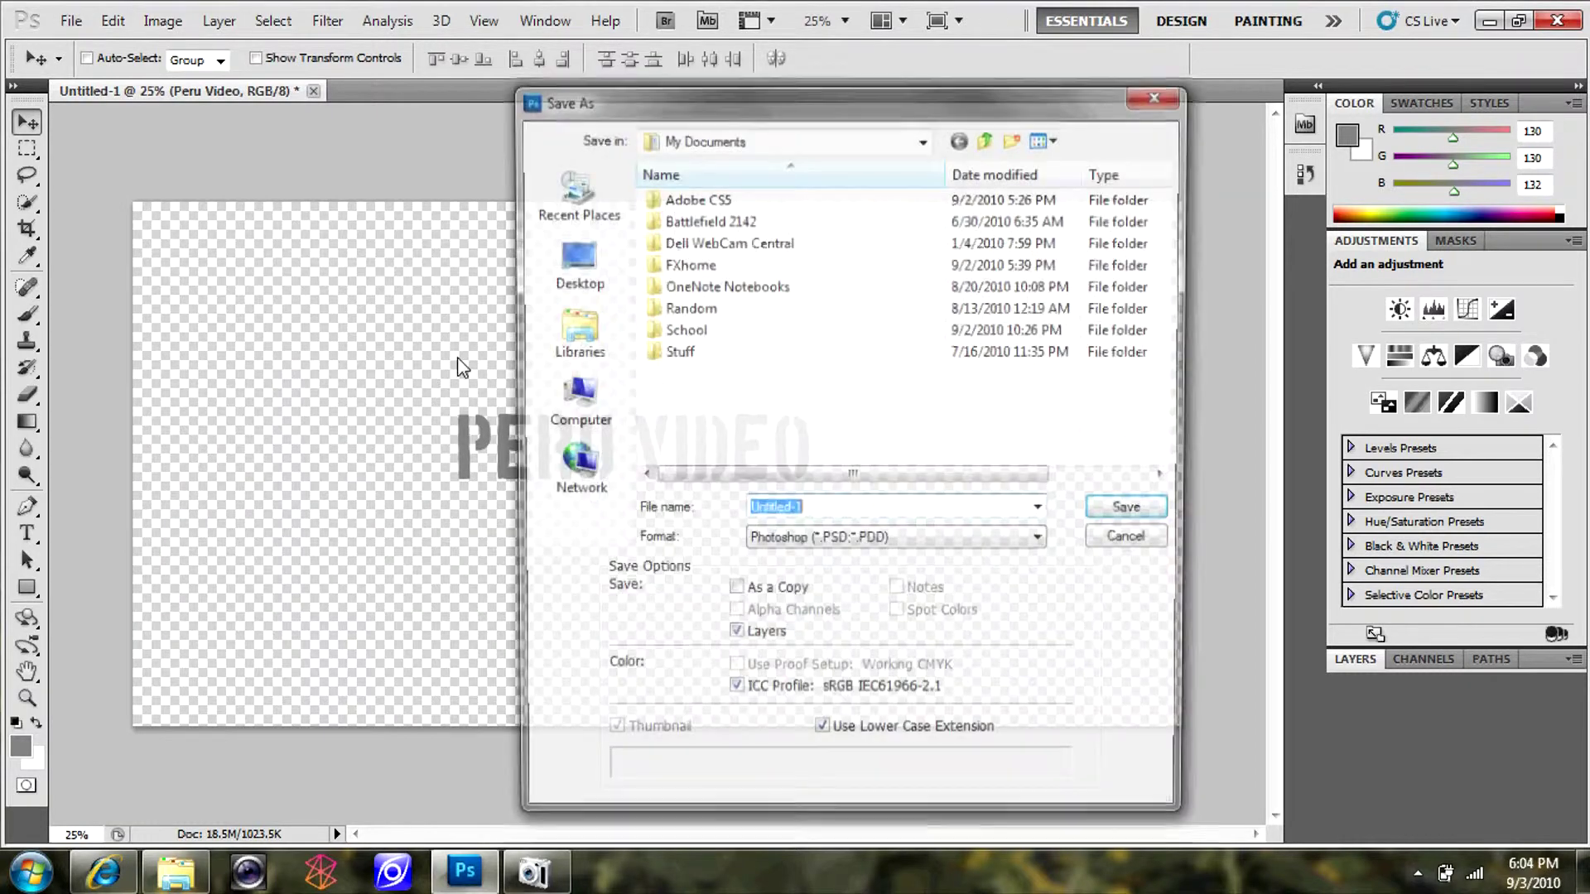
{"action": "type", "text": "dvtitletest"}
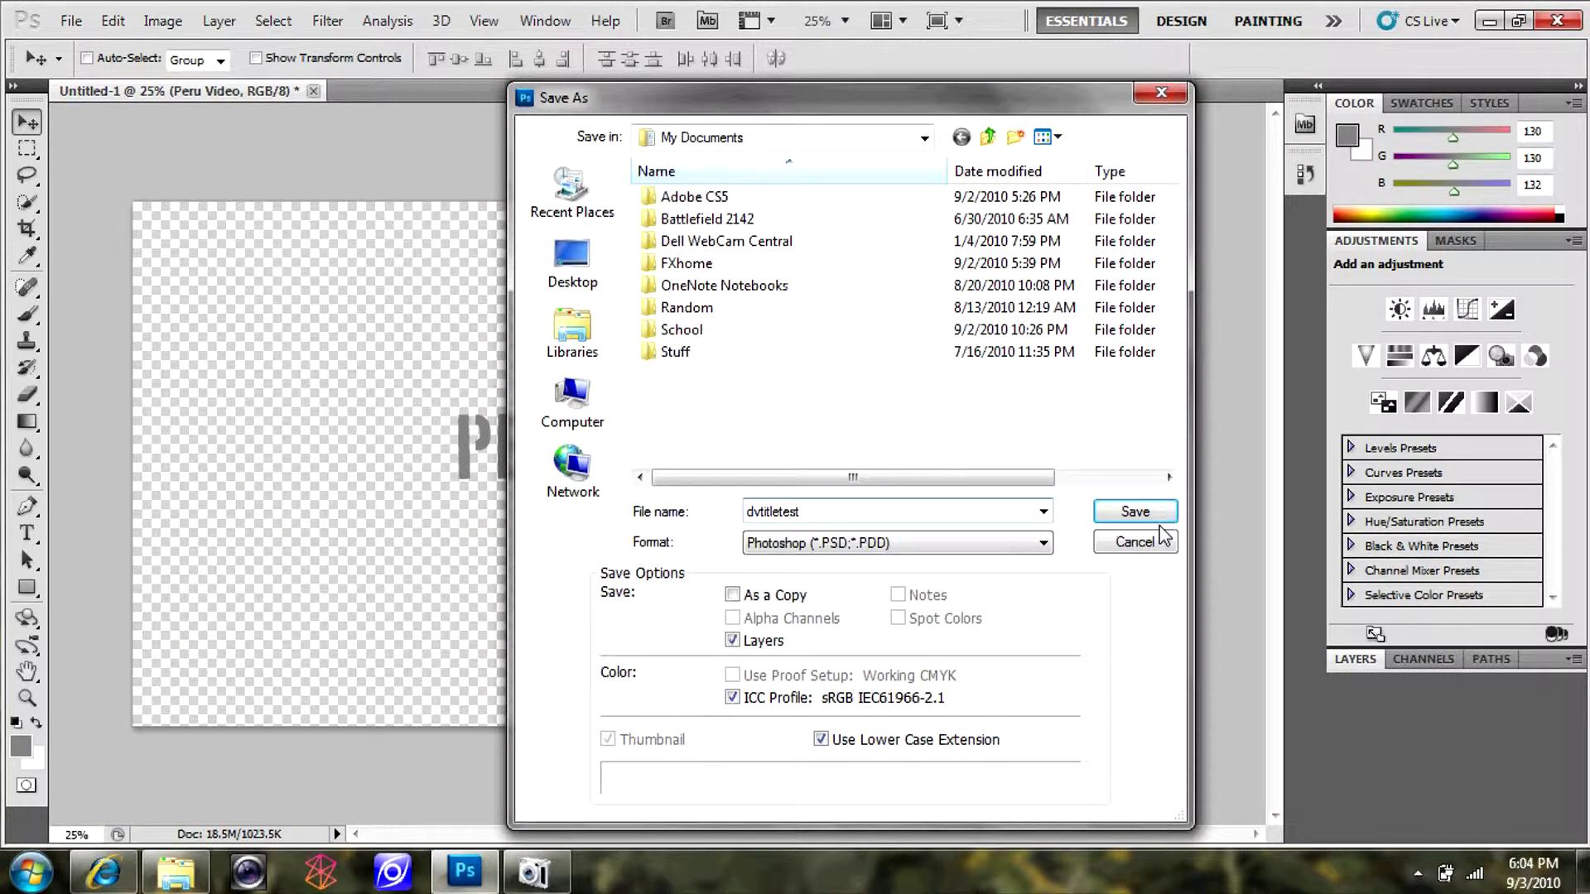
{"action": "left_click", "coordinate": [994, 543]}
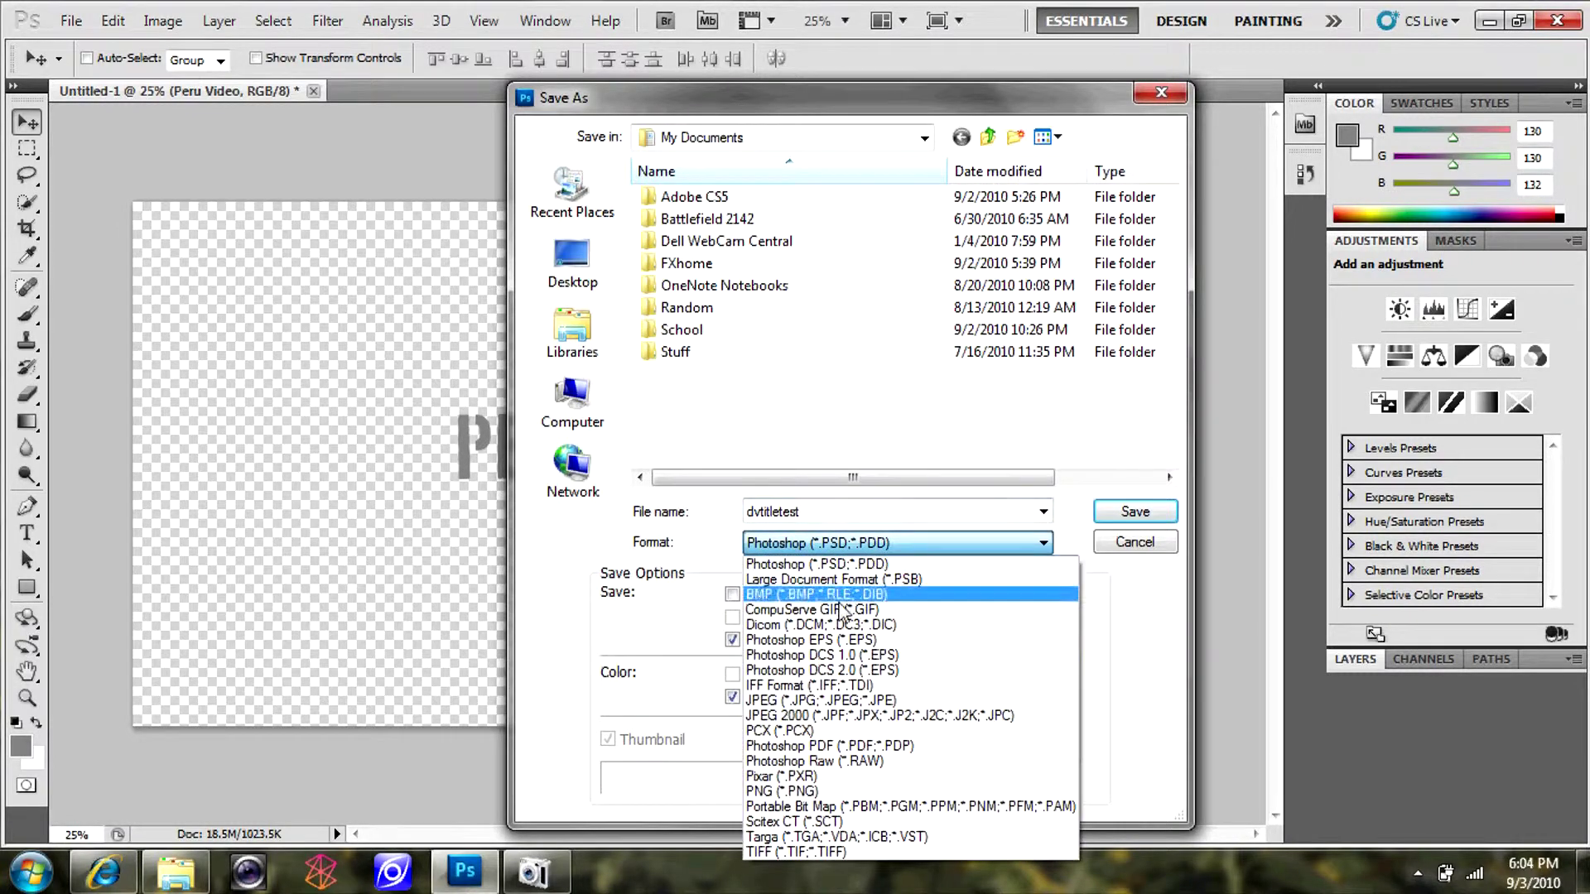
{"action": "left_click", "coordinate": [782, 791]}
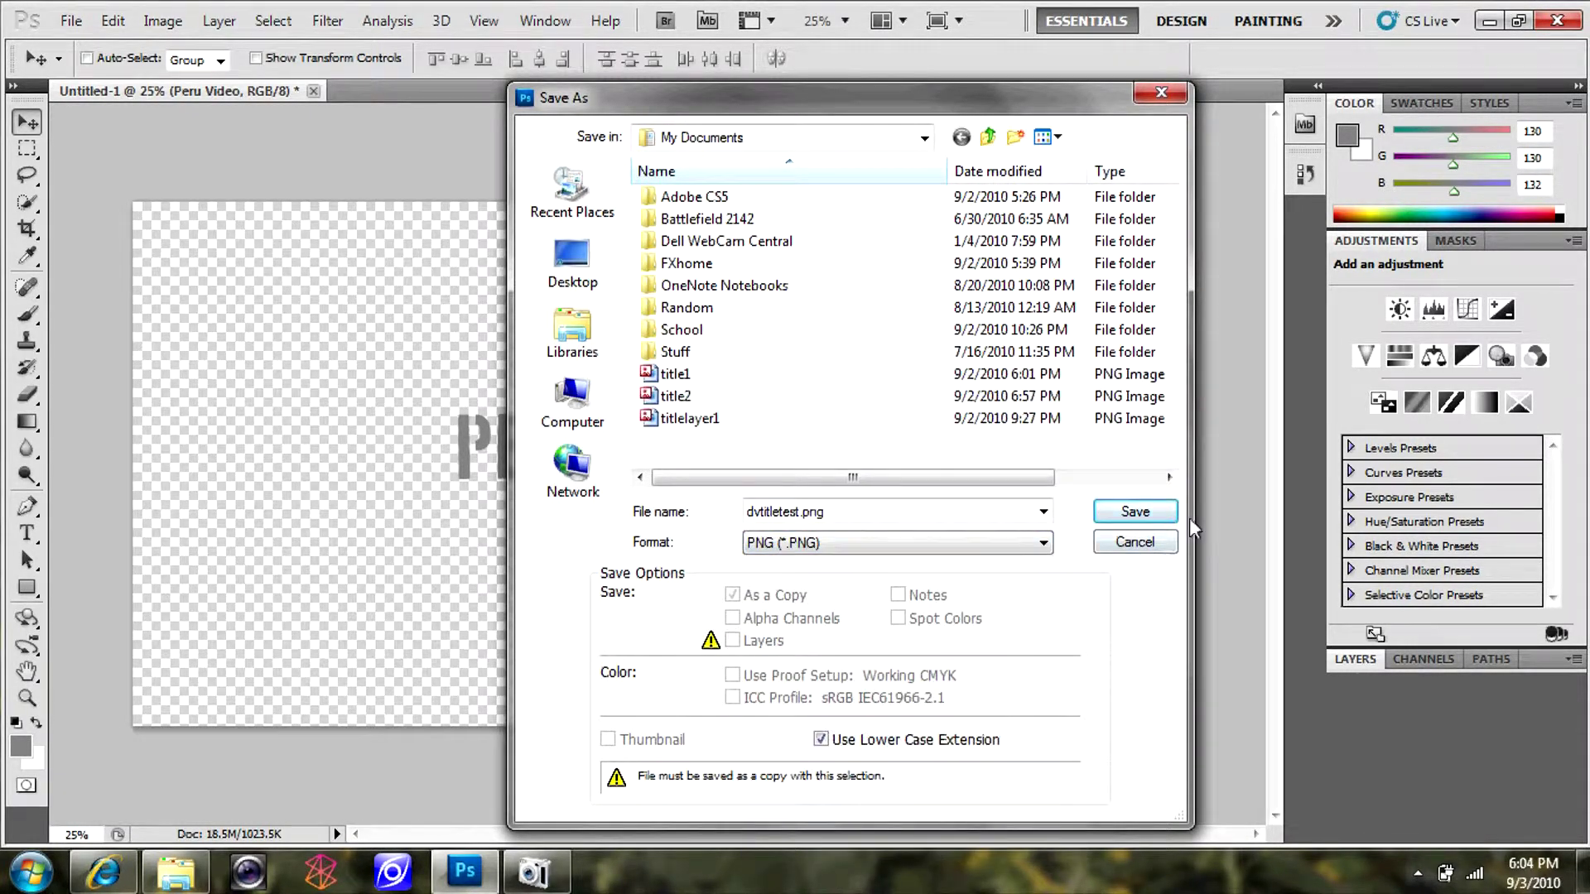
{"action": "left_click", "coordinate": [1143, 514]}
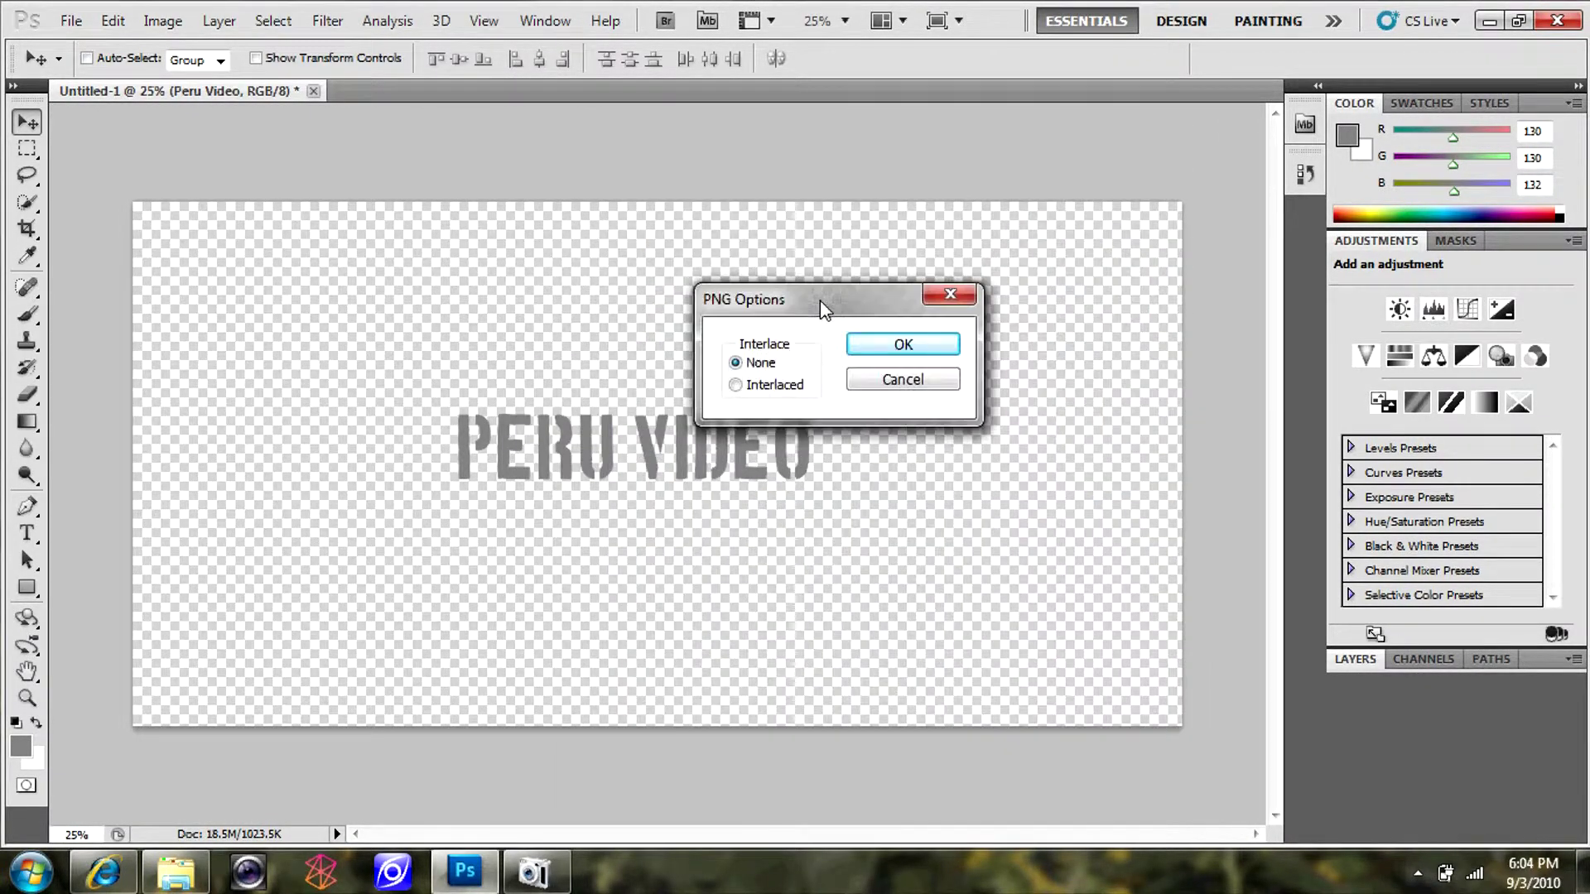
{"action": "left_click", "coordinate": [910, 346]}
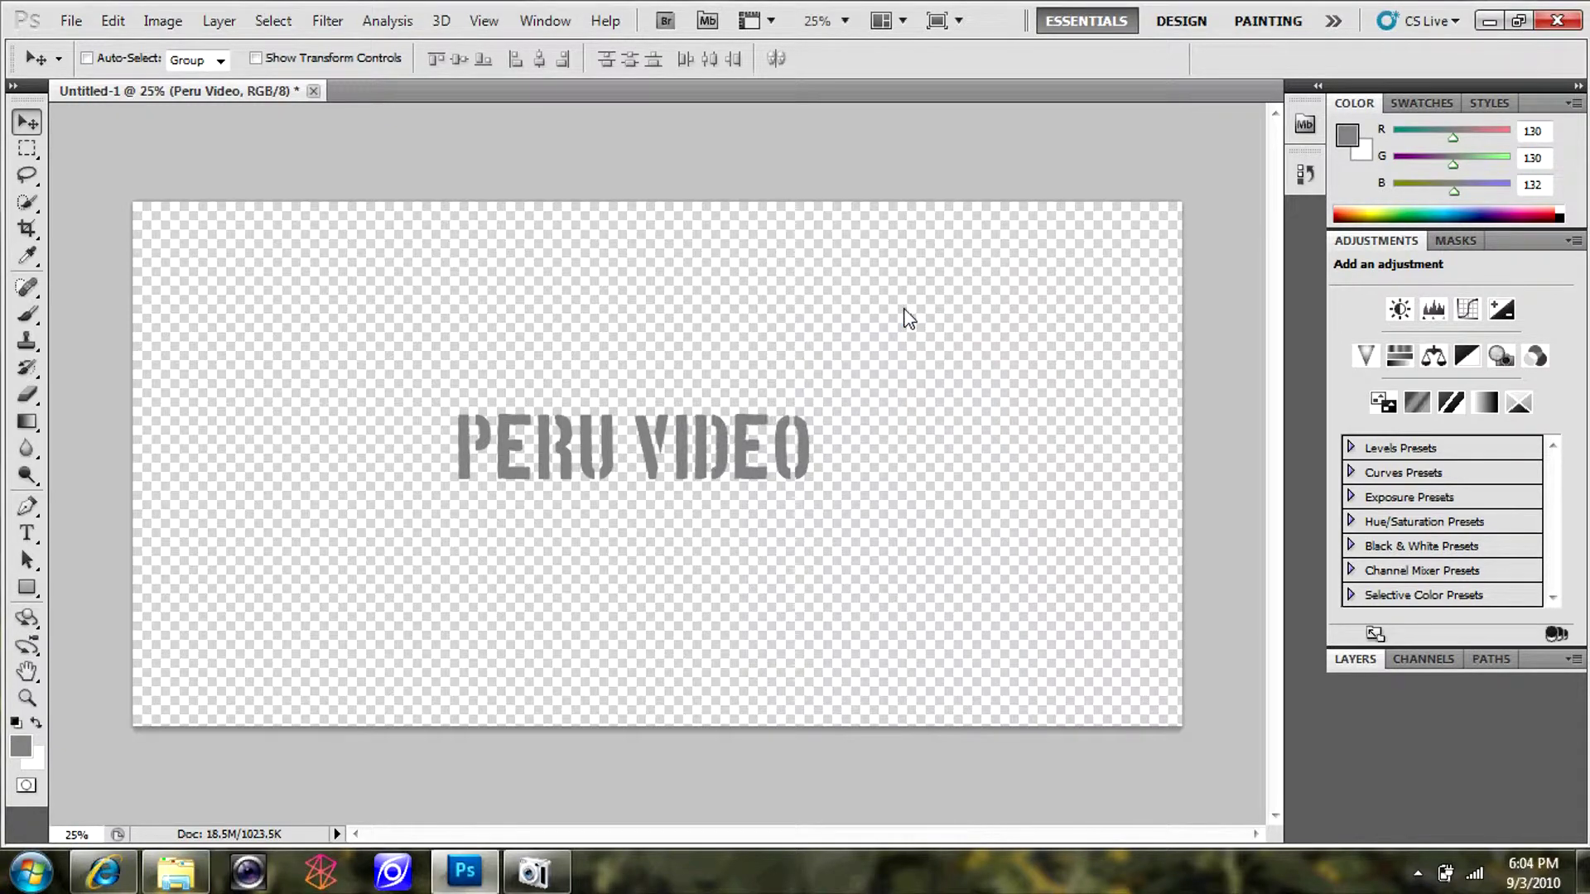
{"action": "left_click", "coordinate": [1488, 20]}
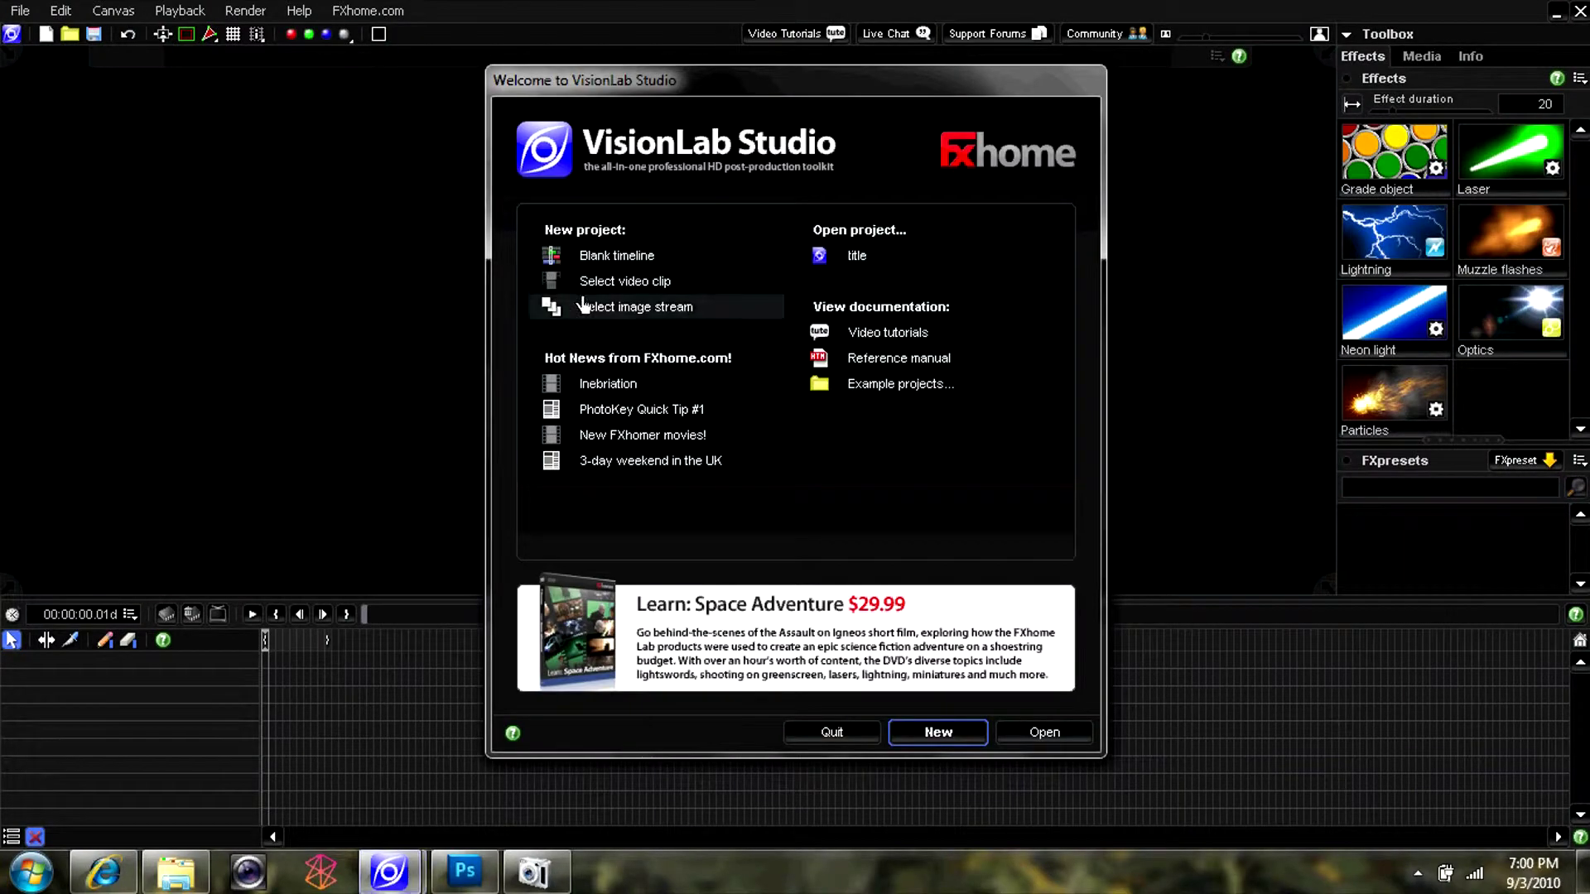
Start a new project from the Peru Test clip in the Videos library
{"action": "left_click", "coordinate": [597, 280]}
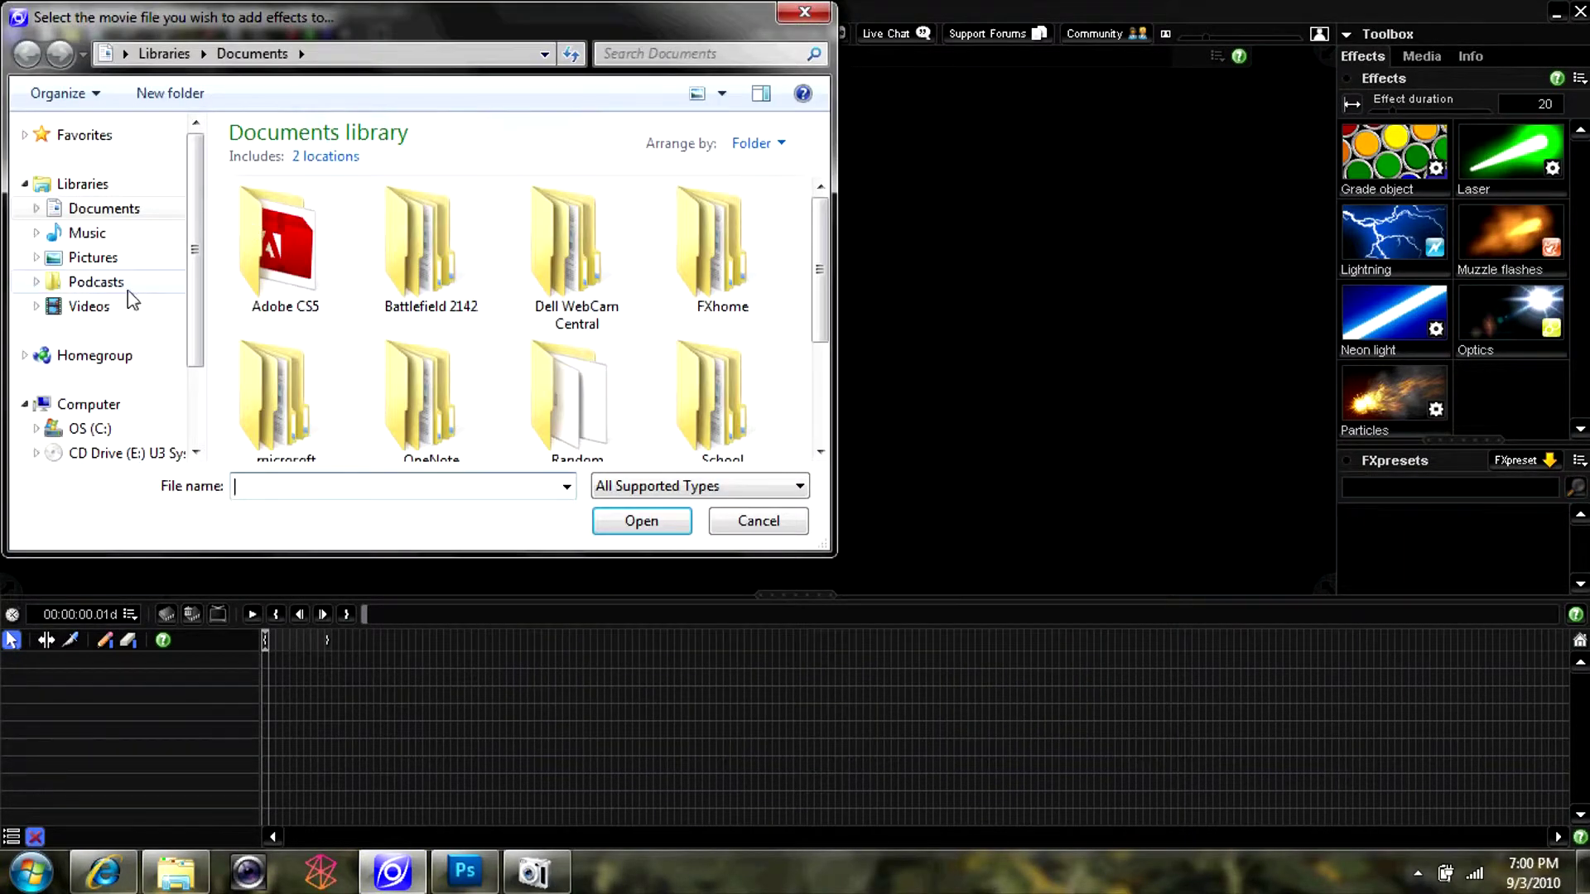
{"action": "left_click", "coordinate": [123, 307]}
{"action": "double_click", "coordinate": [383, 294]}
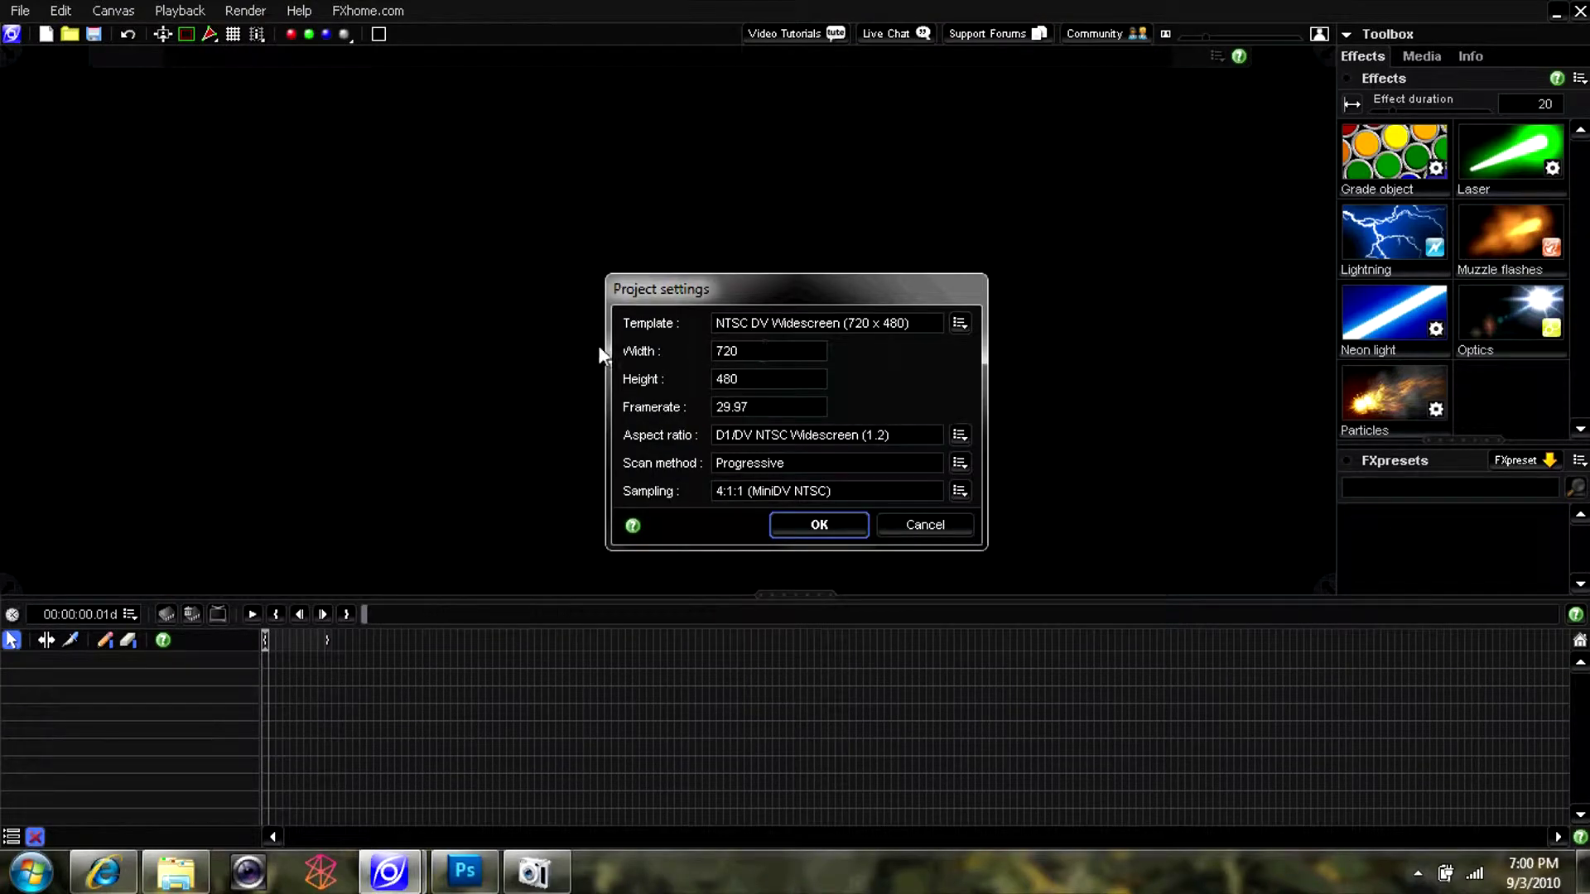
Enter width 1920 and height 1080, choose the HDV 1080 (1.3333) aspect ratio, and fit the preview
{"action": "key", "text": "BackSpace"}
{"action": "key", "text": "BackSpace"}
{"action": "key", "text": "BackSpace"}
{"action": "type", "text": "1920"}
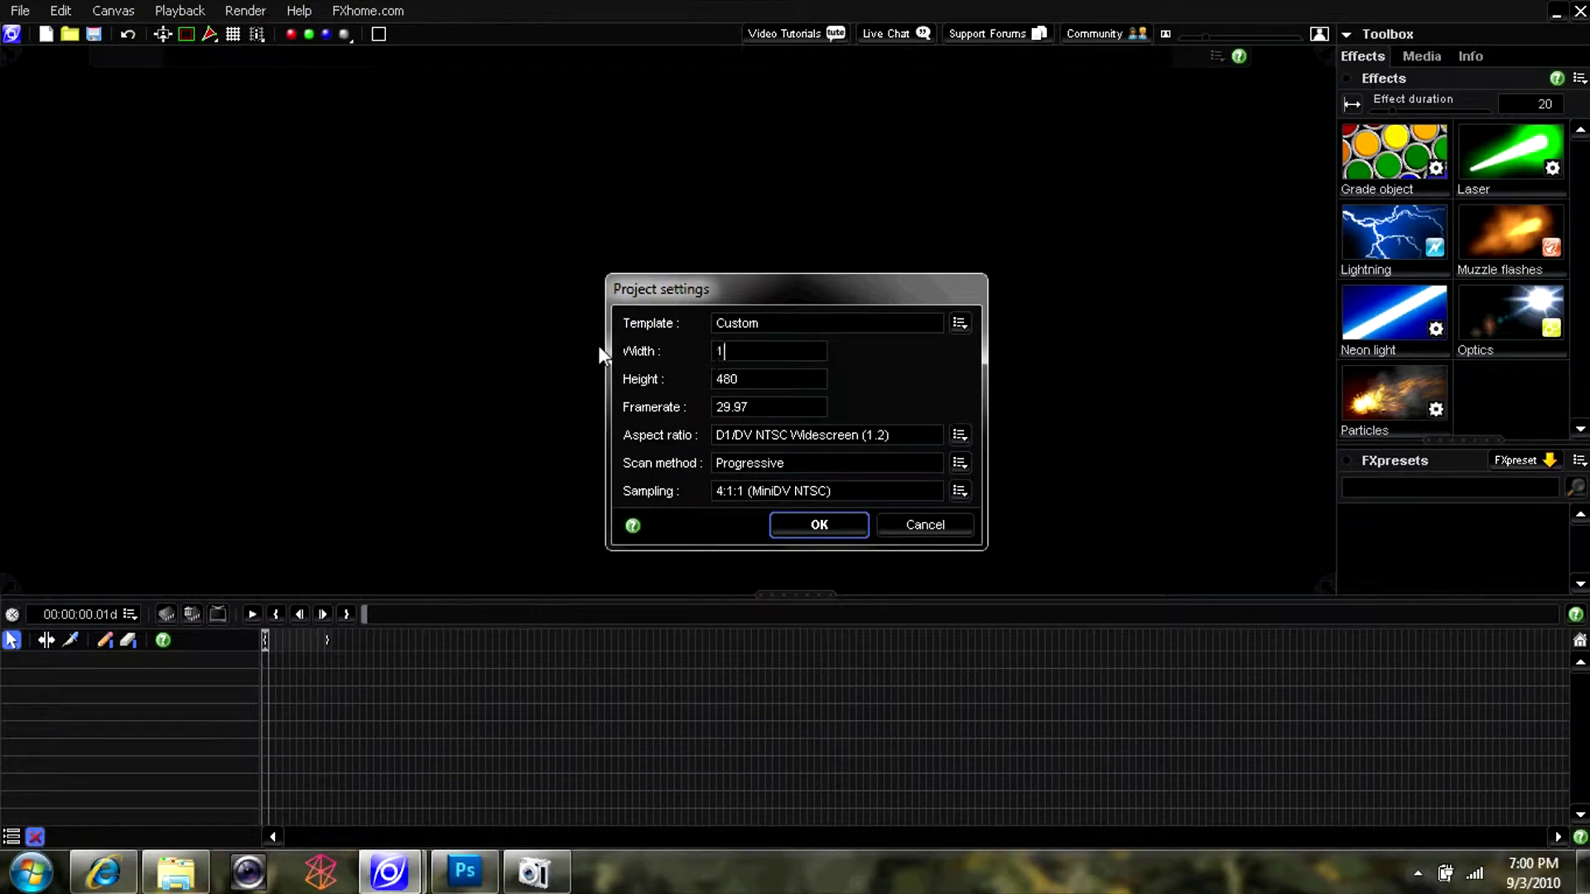
{"action": "key", "text": "Tab"}
{"action": "type", "text": "1080"}
{"action": "left_click", "coordinate": [958, 434]}
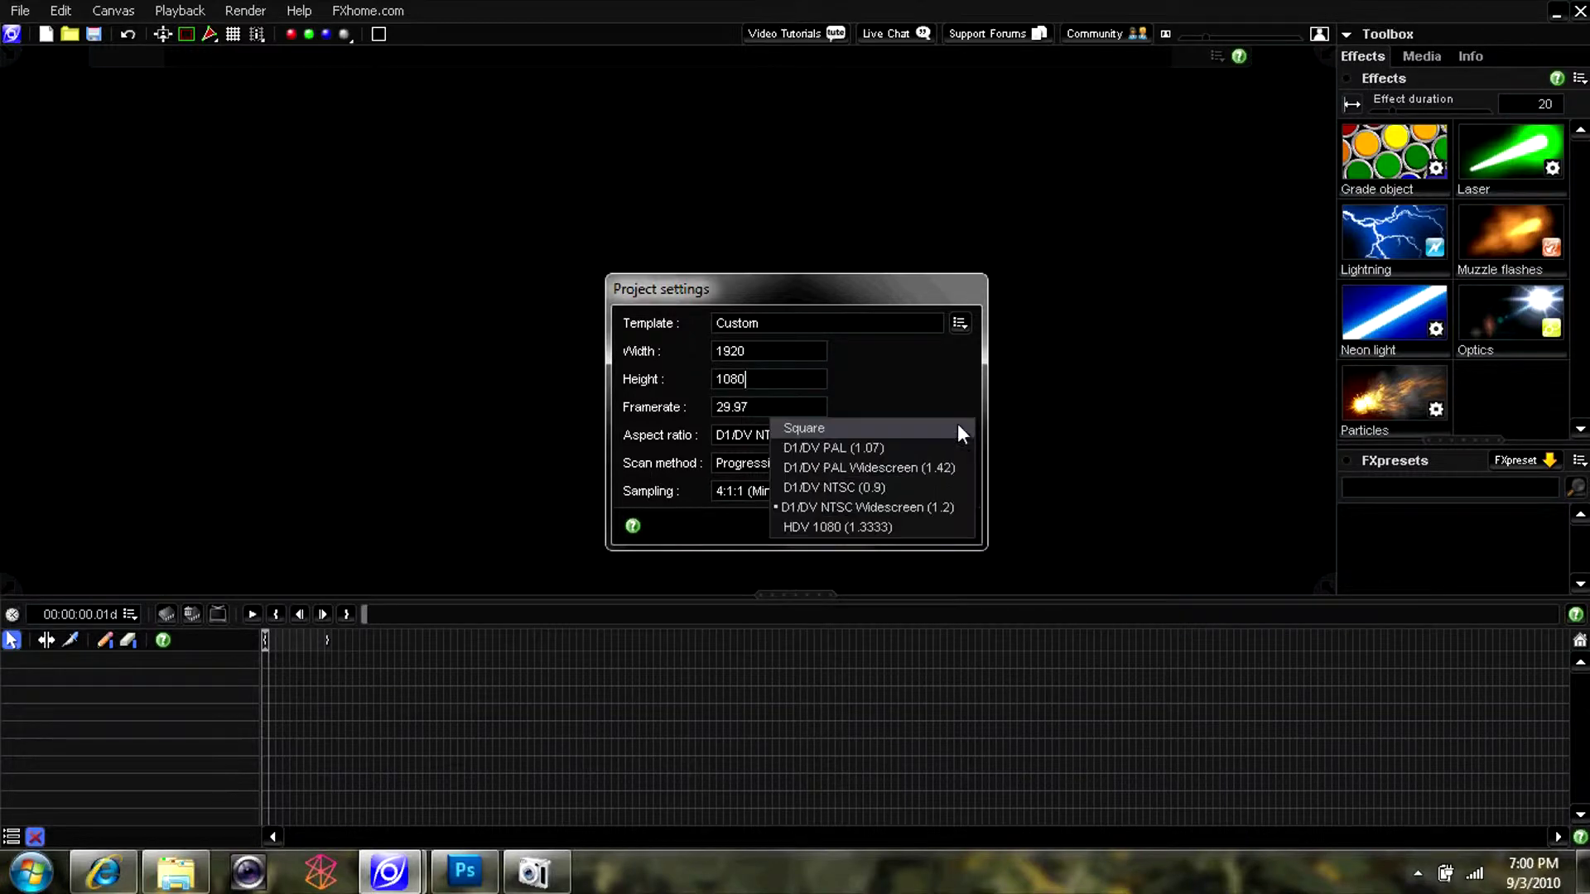
{"action": "left_click", "coordinate": [917, 523]}
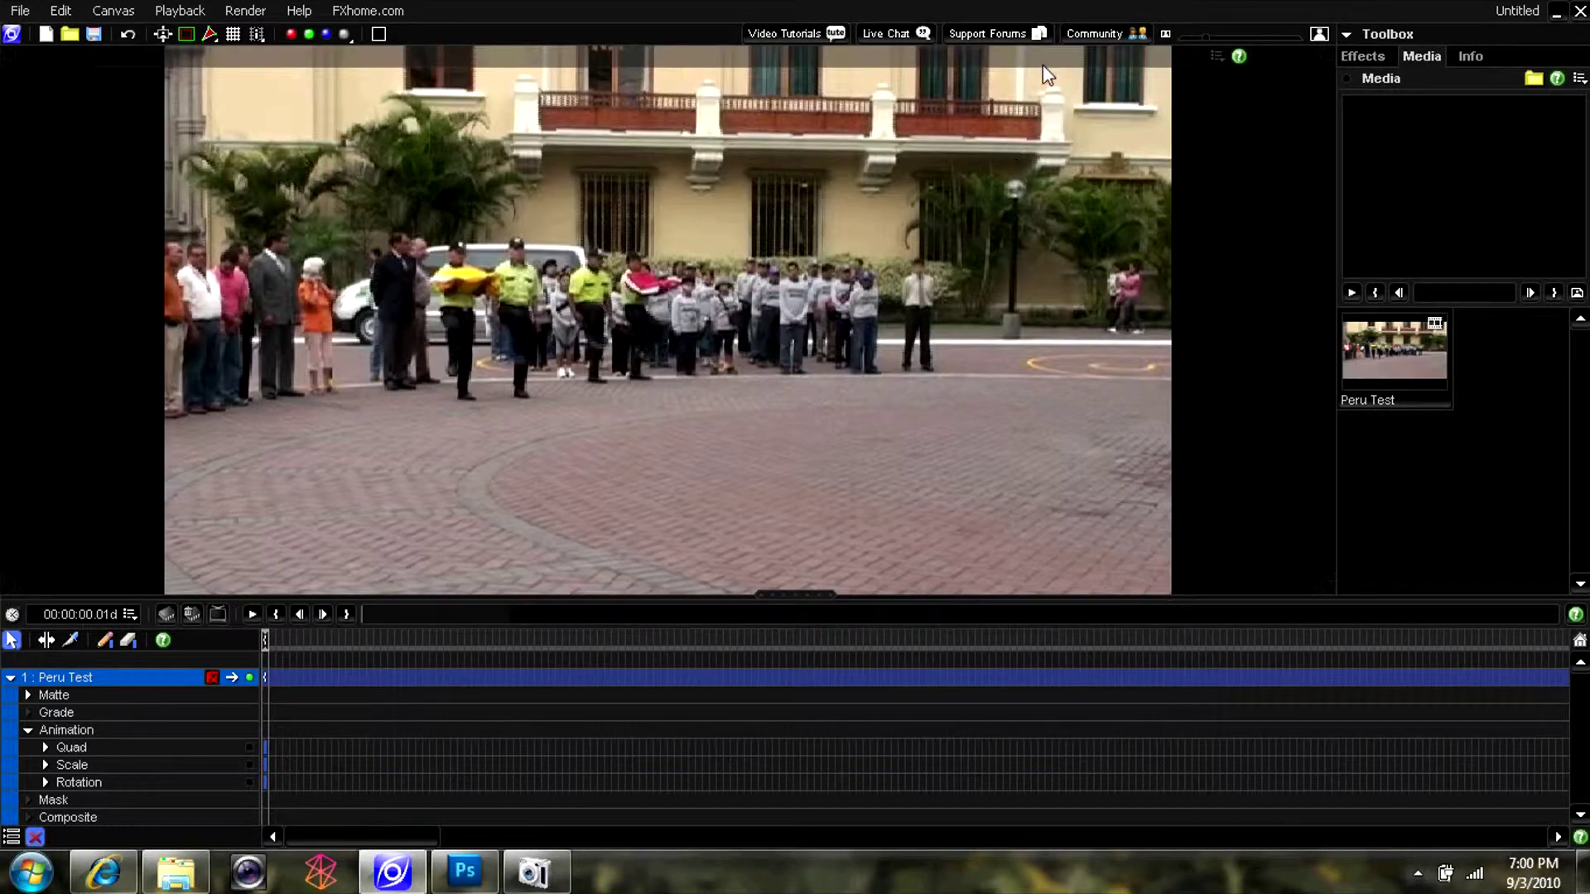
{"action": "left_click", "coordinate": [1202, 38]}
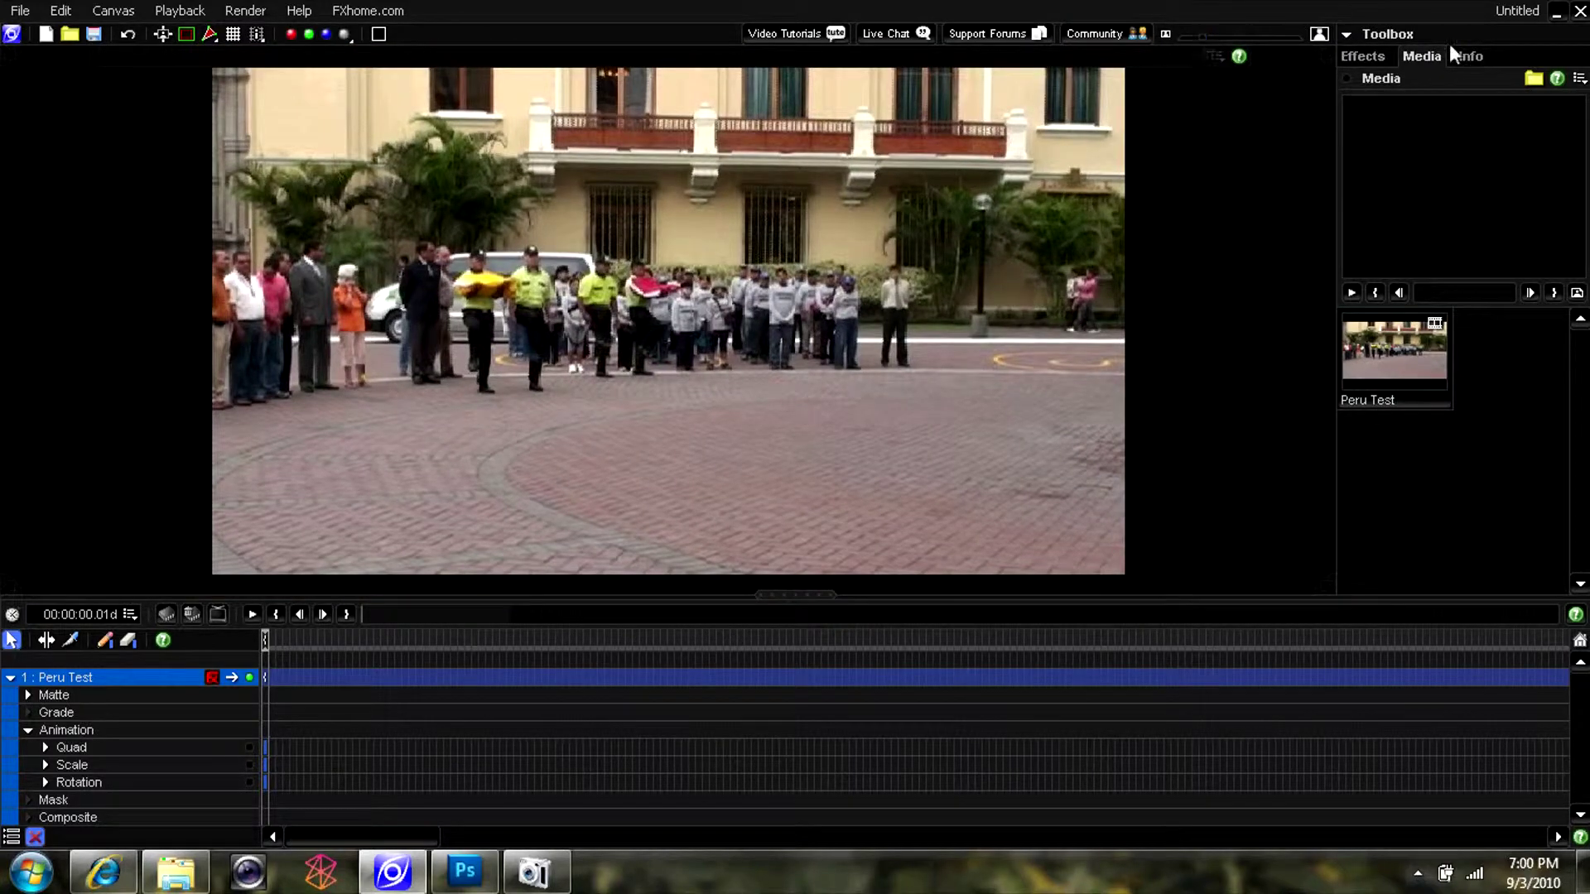
Import dvtitletest from Documents and drag it onto the canvas as layer 2
{"action": "left_click", "coordinate": [1528, 77]}
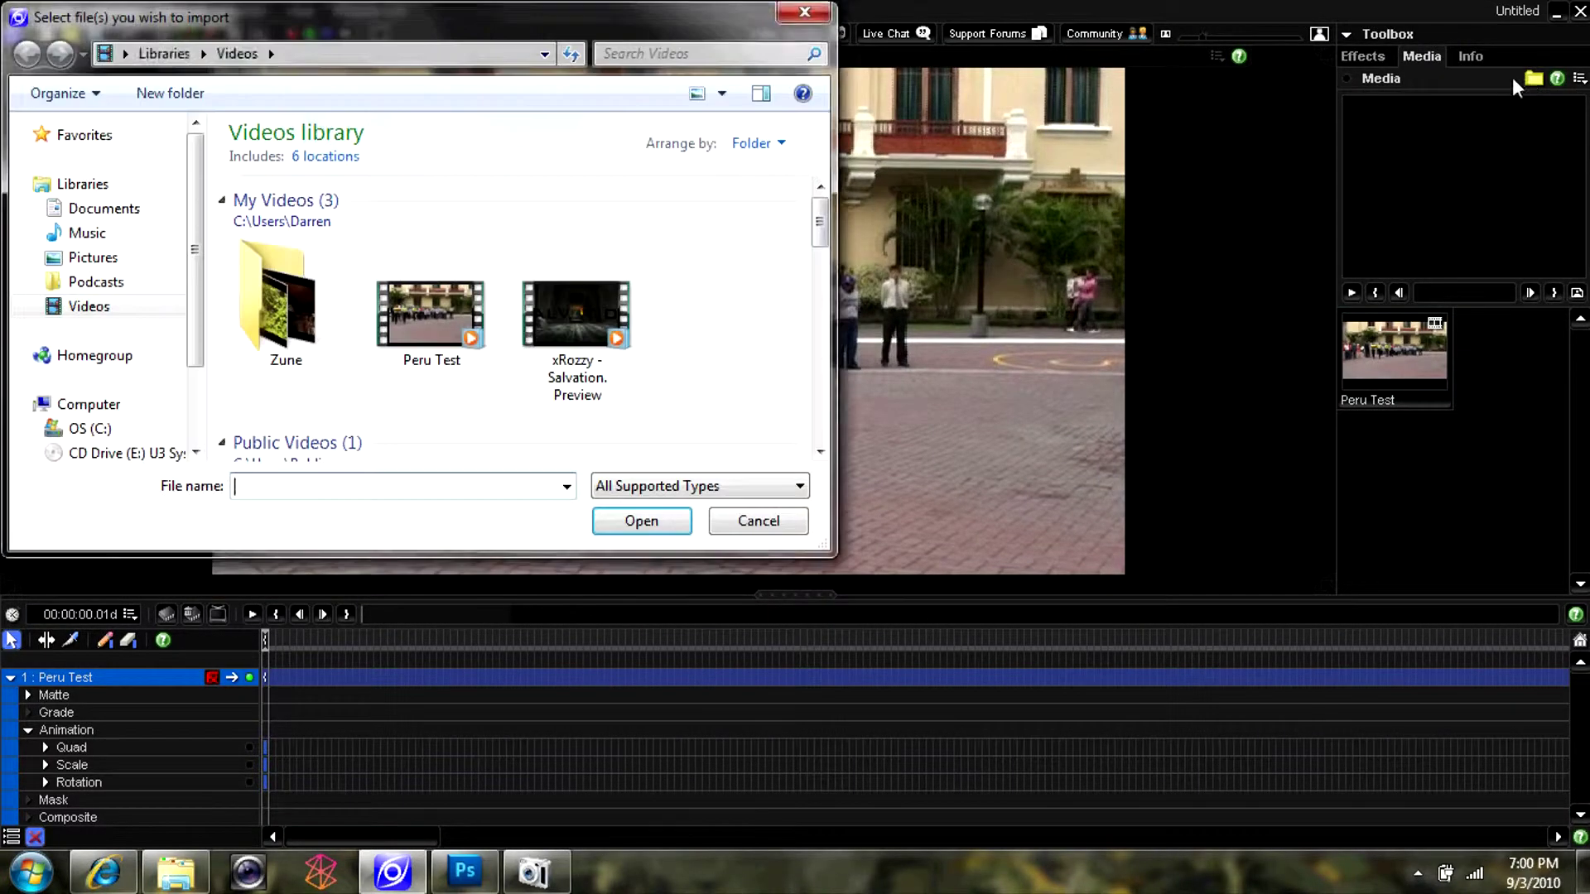
{"action": "left_click", "coordinate": [162, 213]}
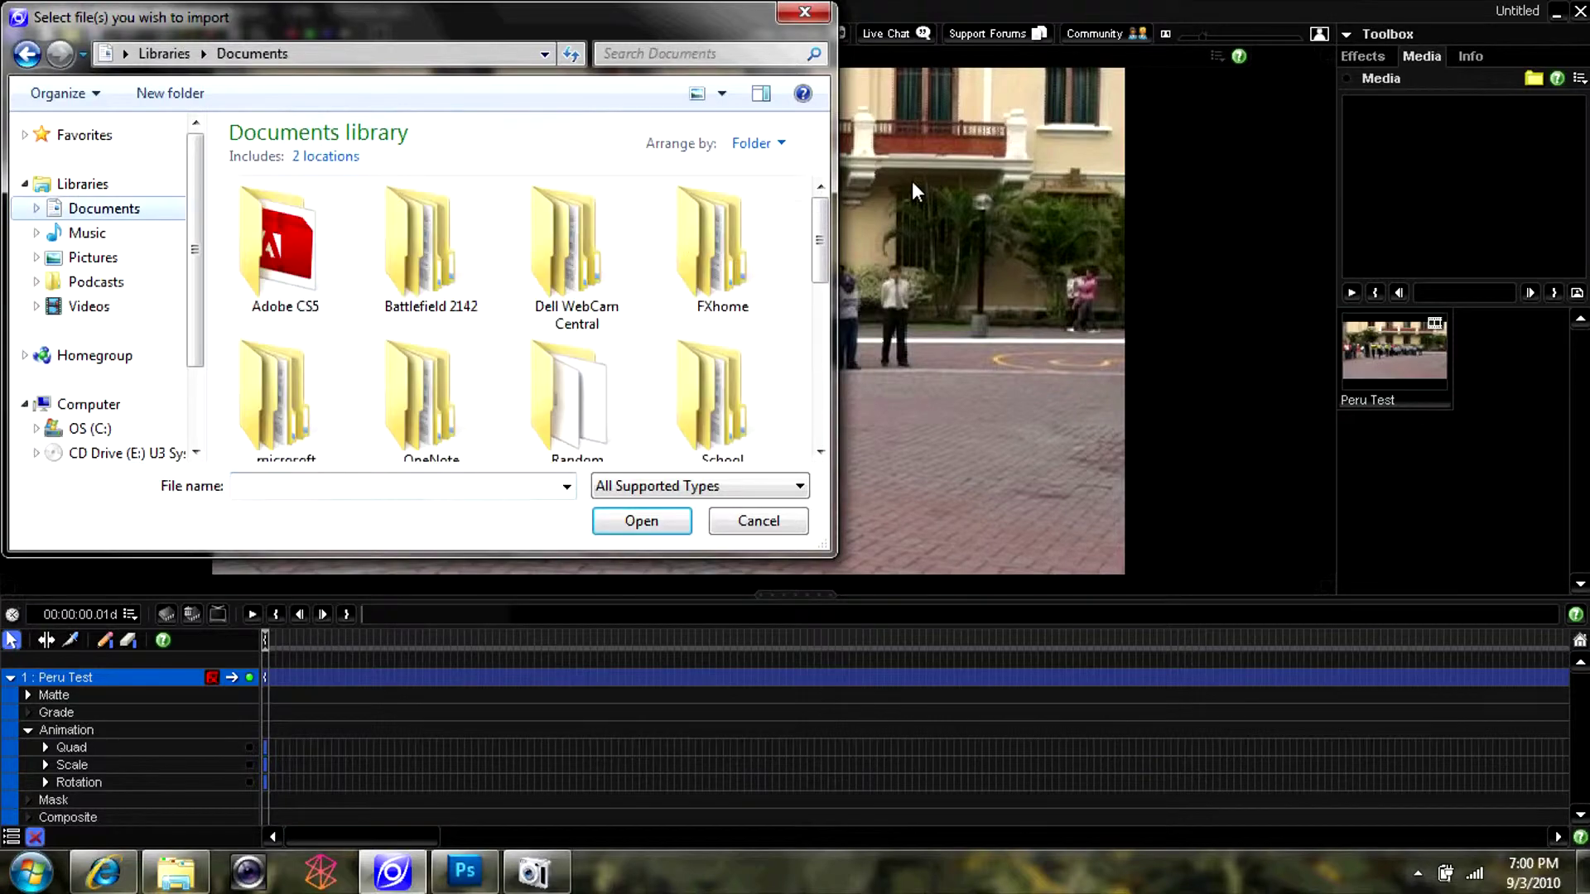
{"action": "left_click_drag", "start_coordinate": [820, 222], "coordinate": [820, 347]}
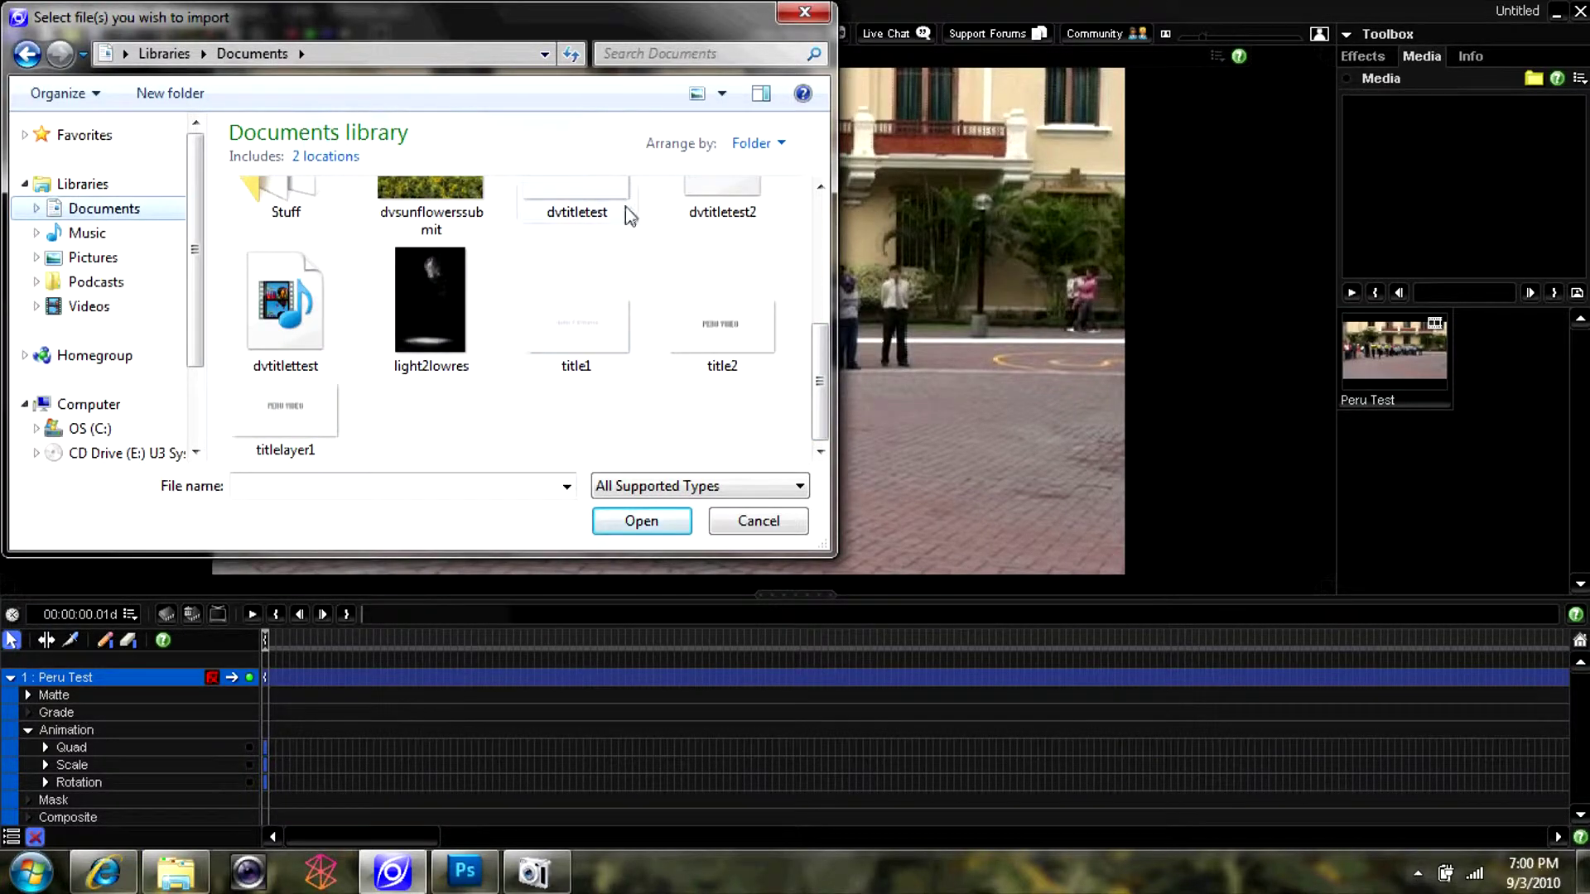
{"action": "double_click", "coordinate": [601, 184]}
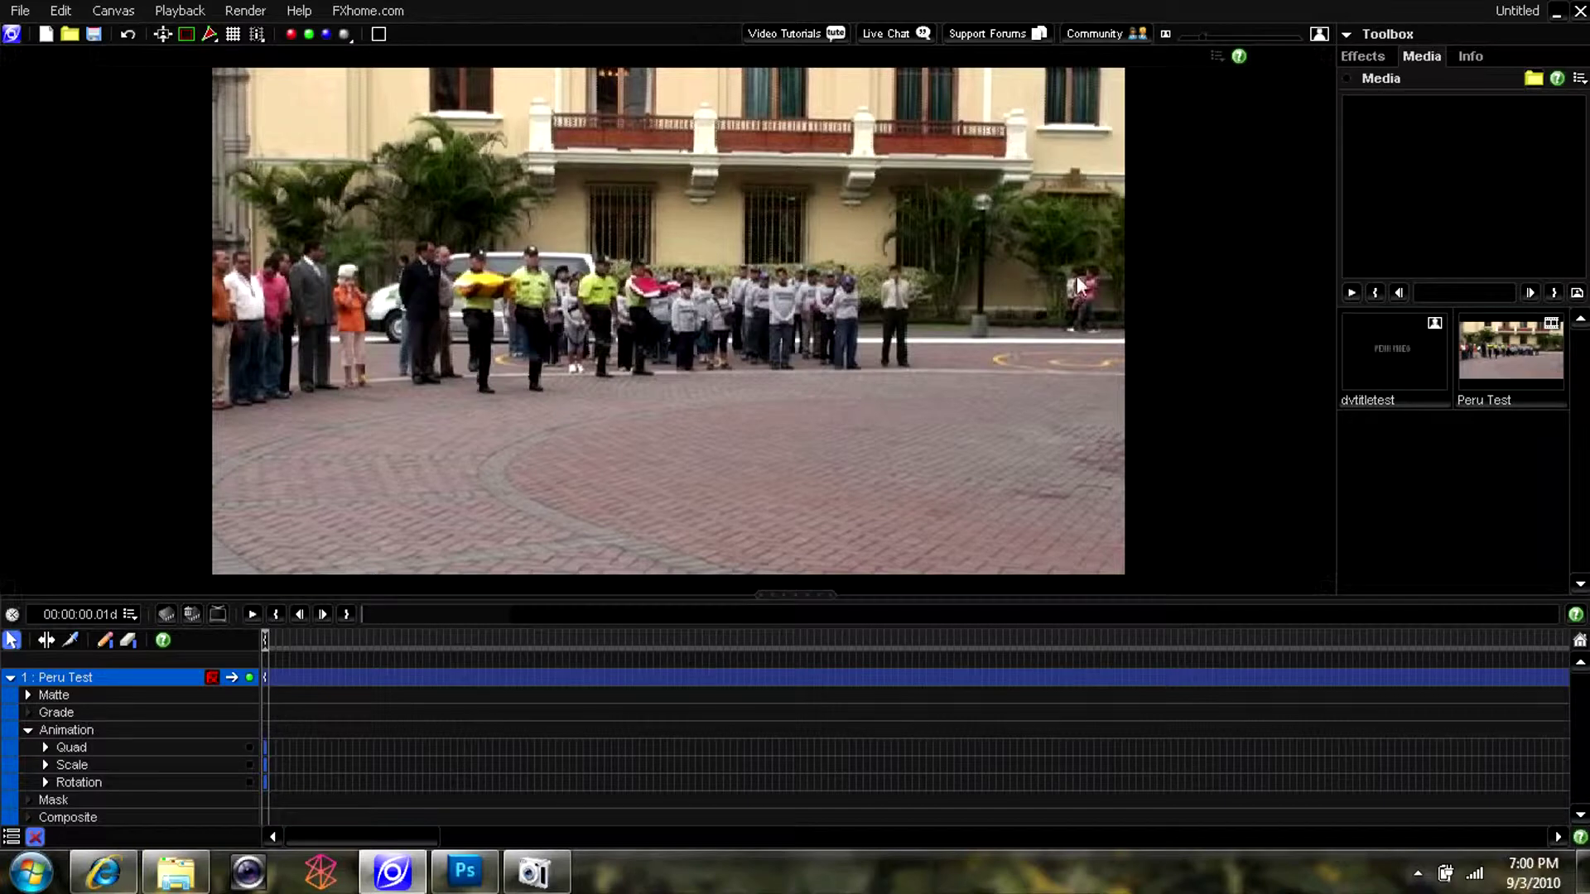
{"action": "left_click_drag", "start_coordinate": [1391, 335], "coordinate": [667, 323]}
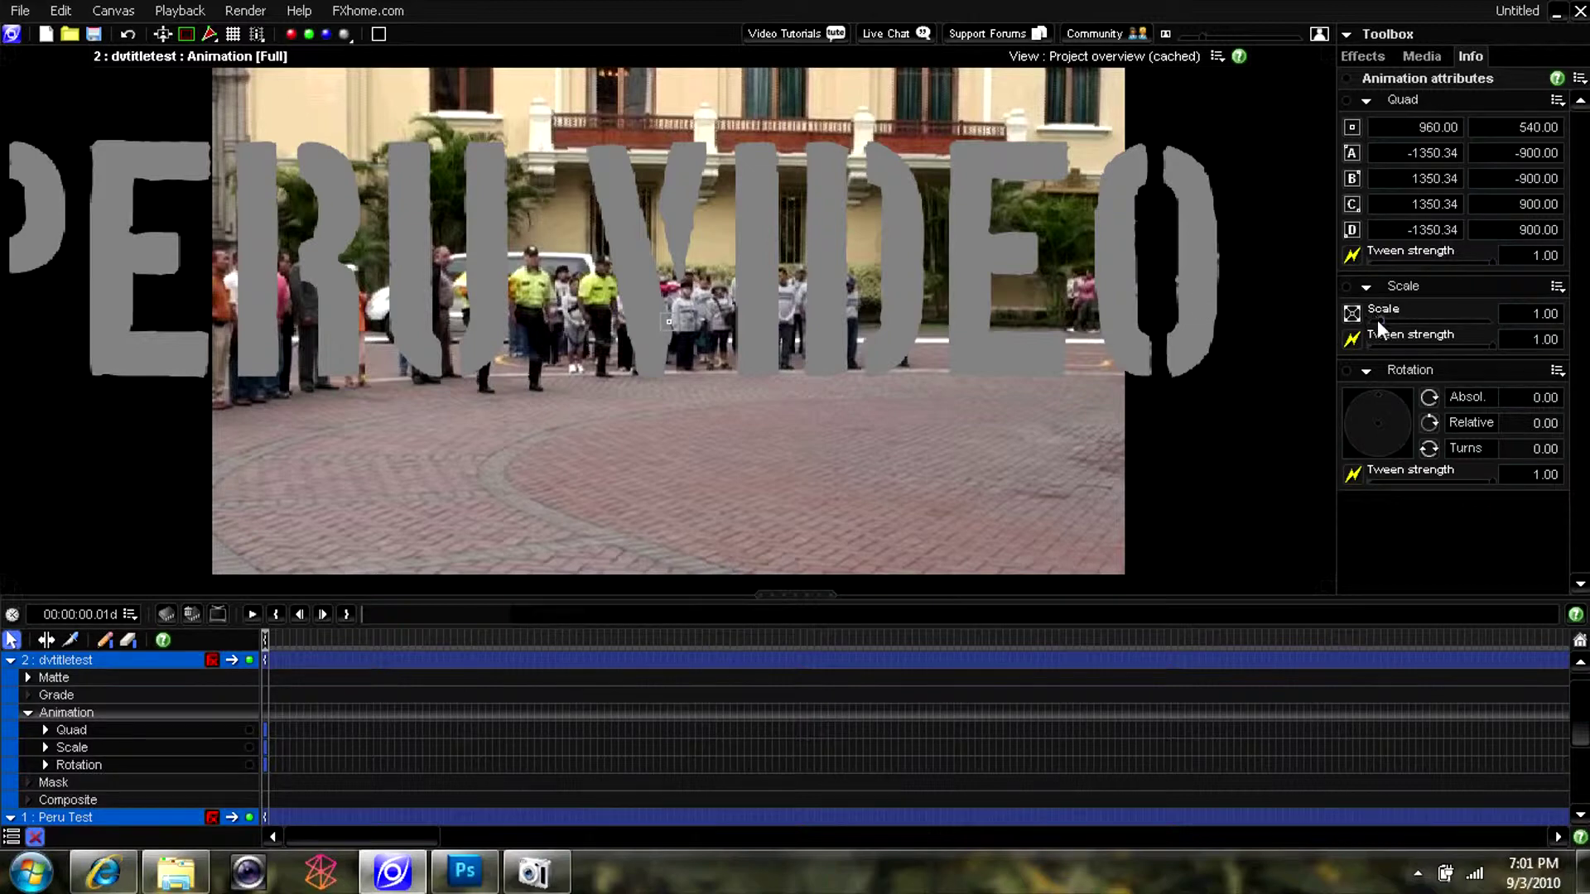
Scale the title to 0.38 and move it down to position 986.51, 696.80
{"action": "left_click_drag", "start_coordinate": [1378, 320], "coordinate": [1375, 325]}
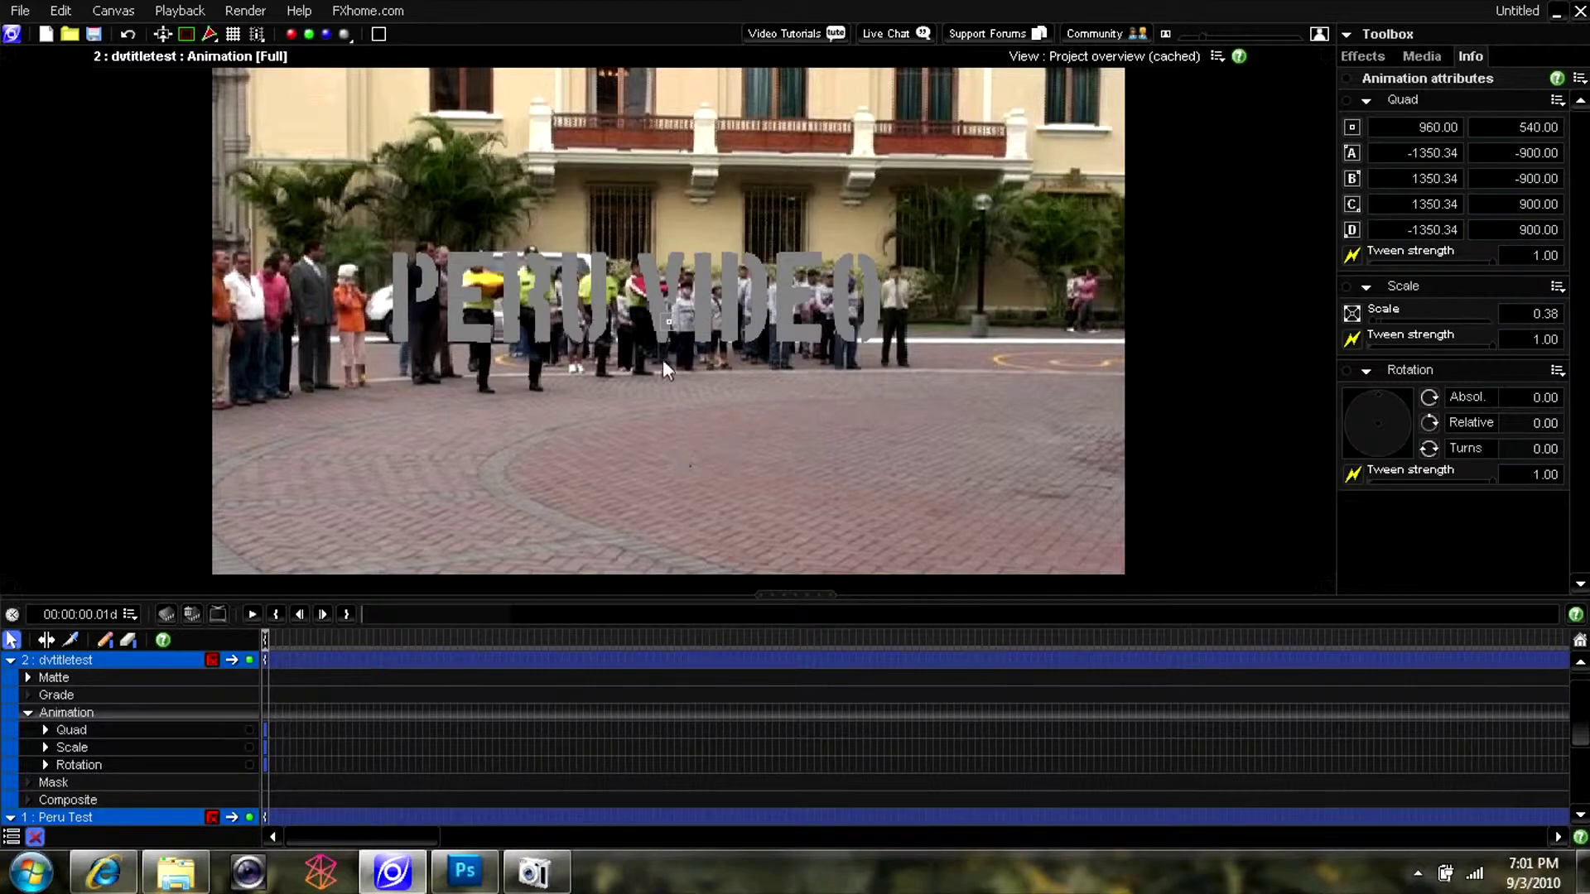
{"action": "left_click_drag", "start_coordinate": [672, 327], "coordinate": [712, 489]}
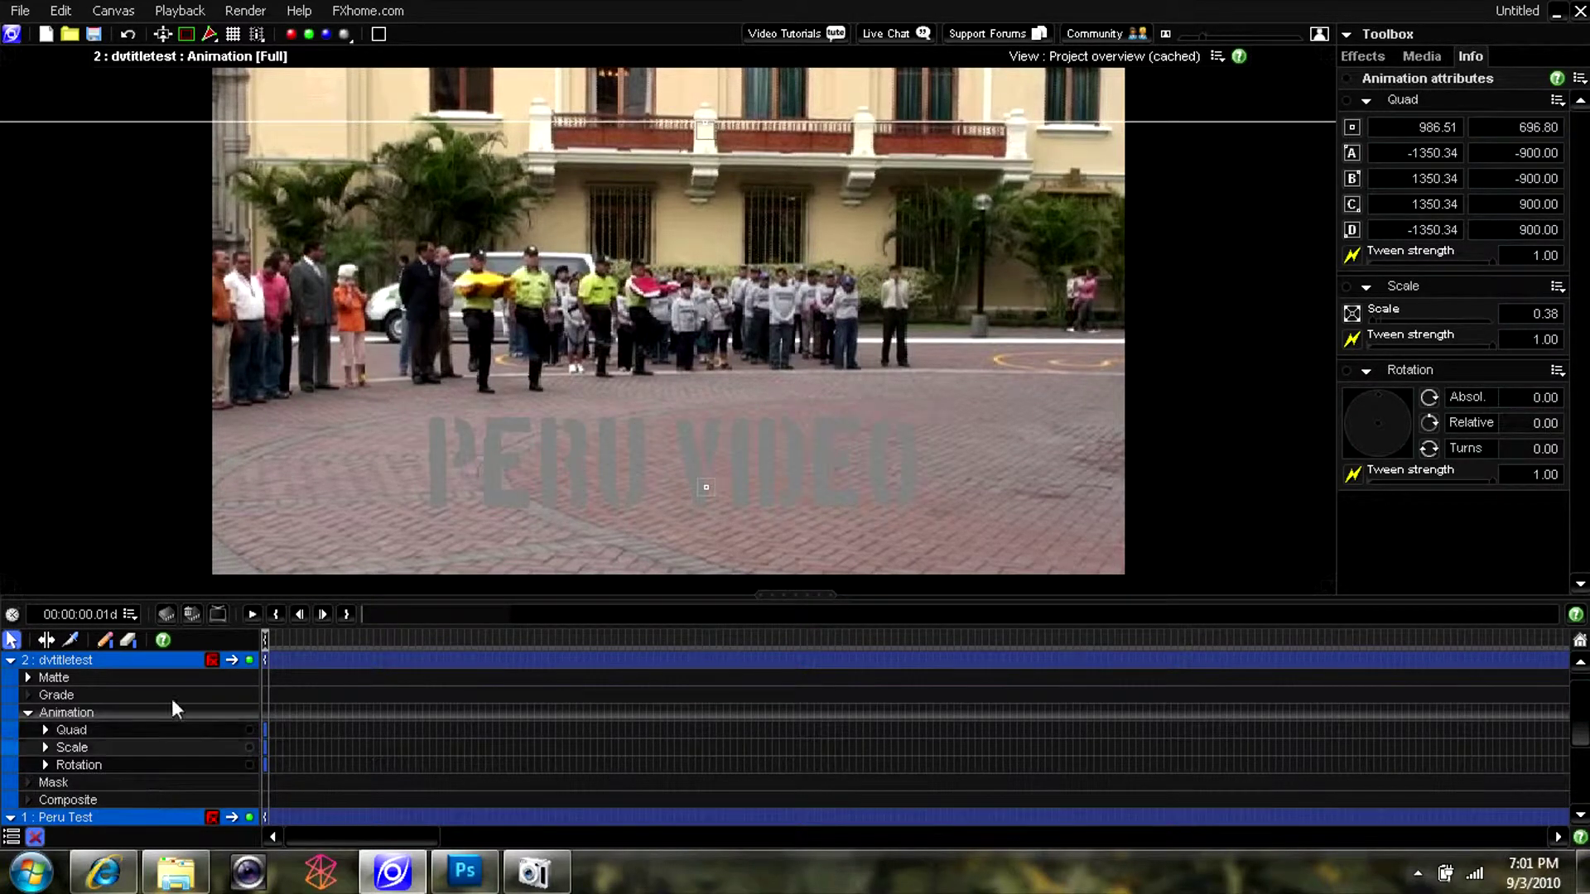
{"action": "left_click", "coordinate": [159, 662]}
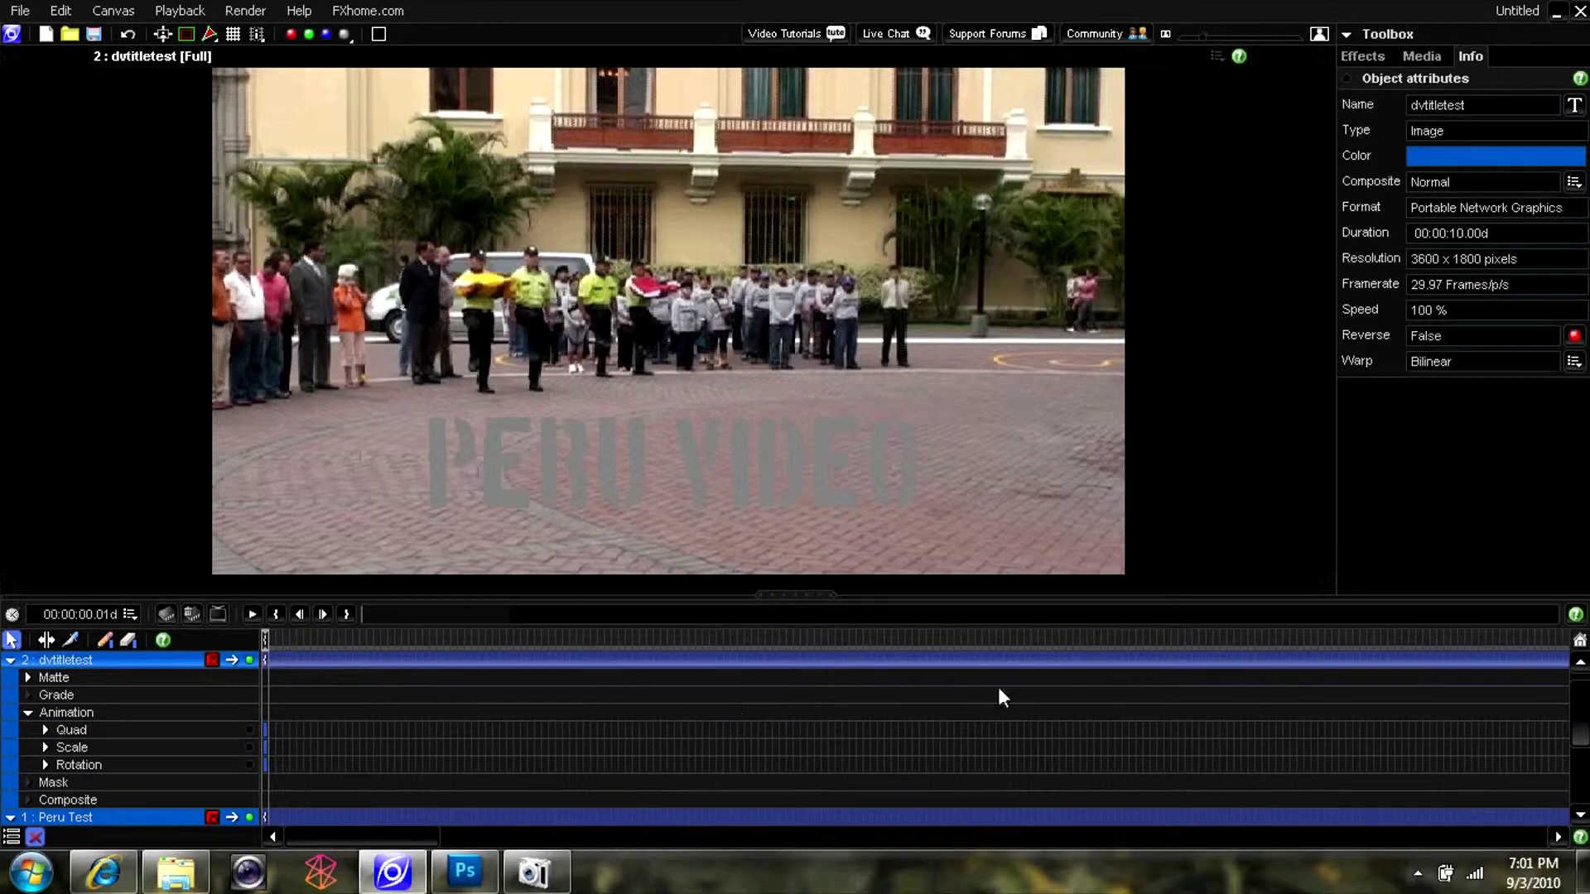
{"action": "left_click", "coordinate": [111, 710]}
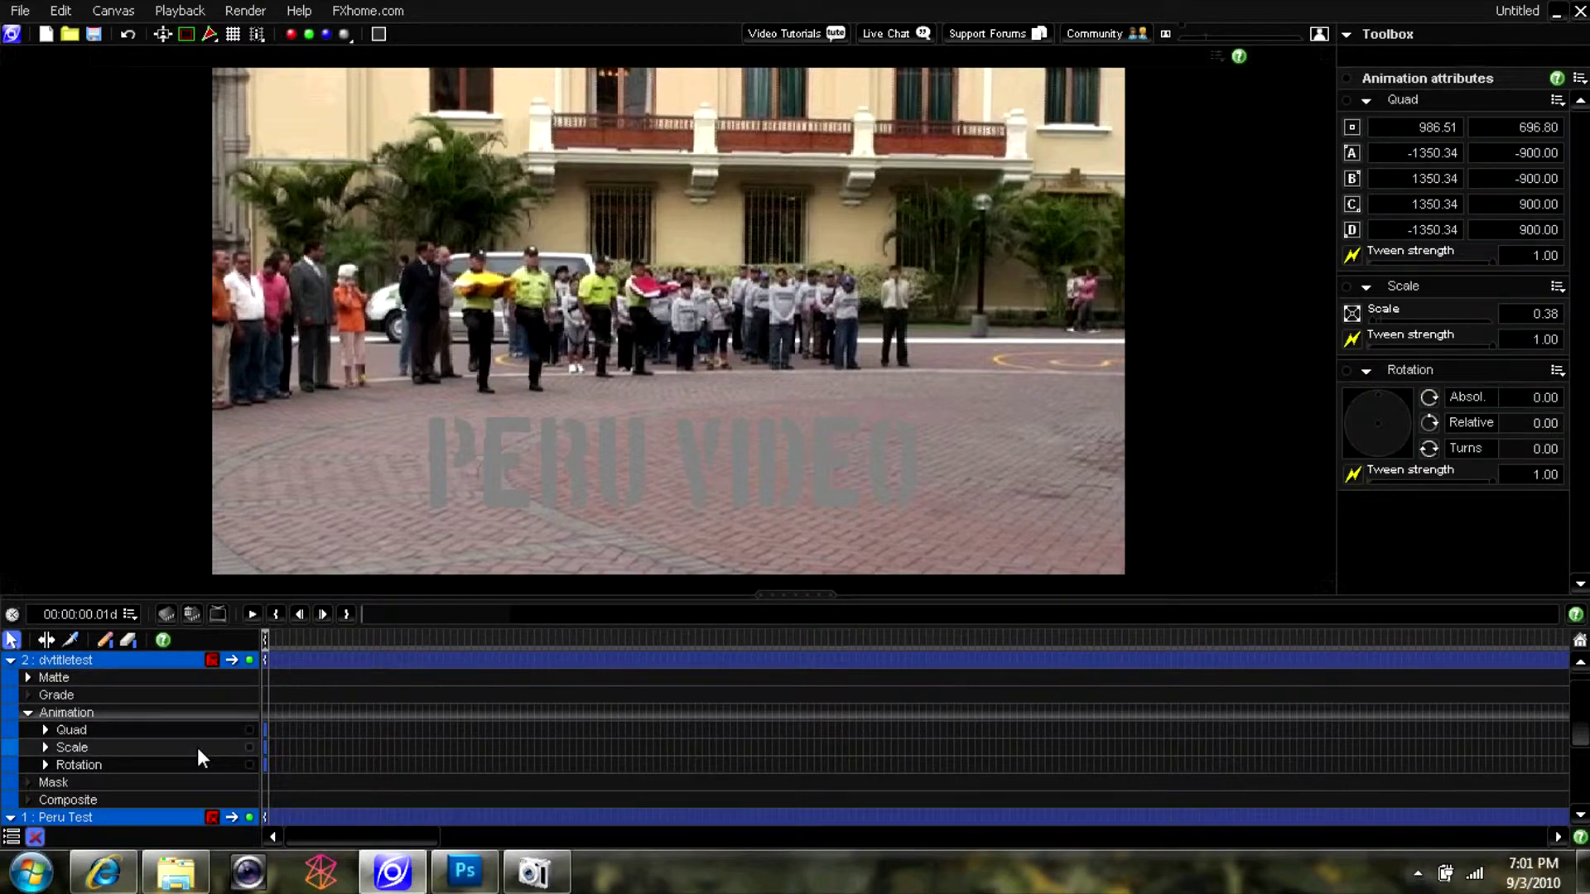
Set the title's scale to 0.01 and the dvtitletest layer duration to 00:00:03:00
{"action": "left_click_drag", "start_coordinate": [1369, 328], "coordinate": [1362, 330]}
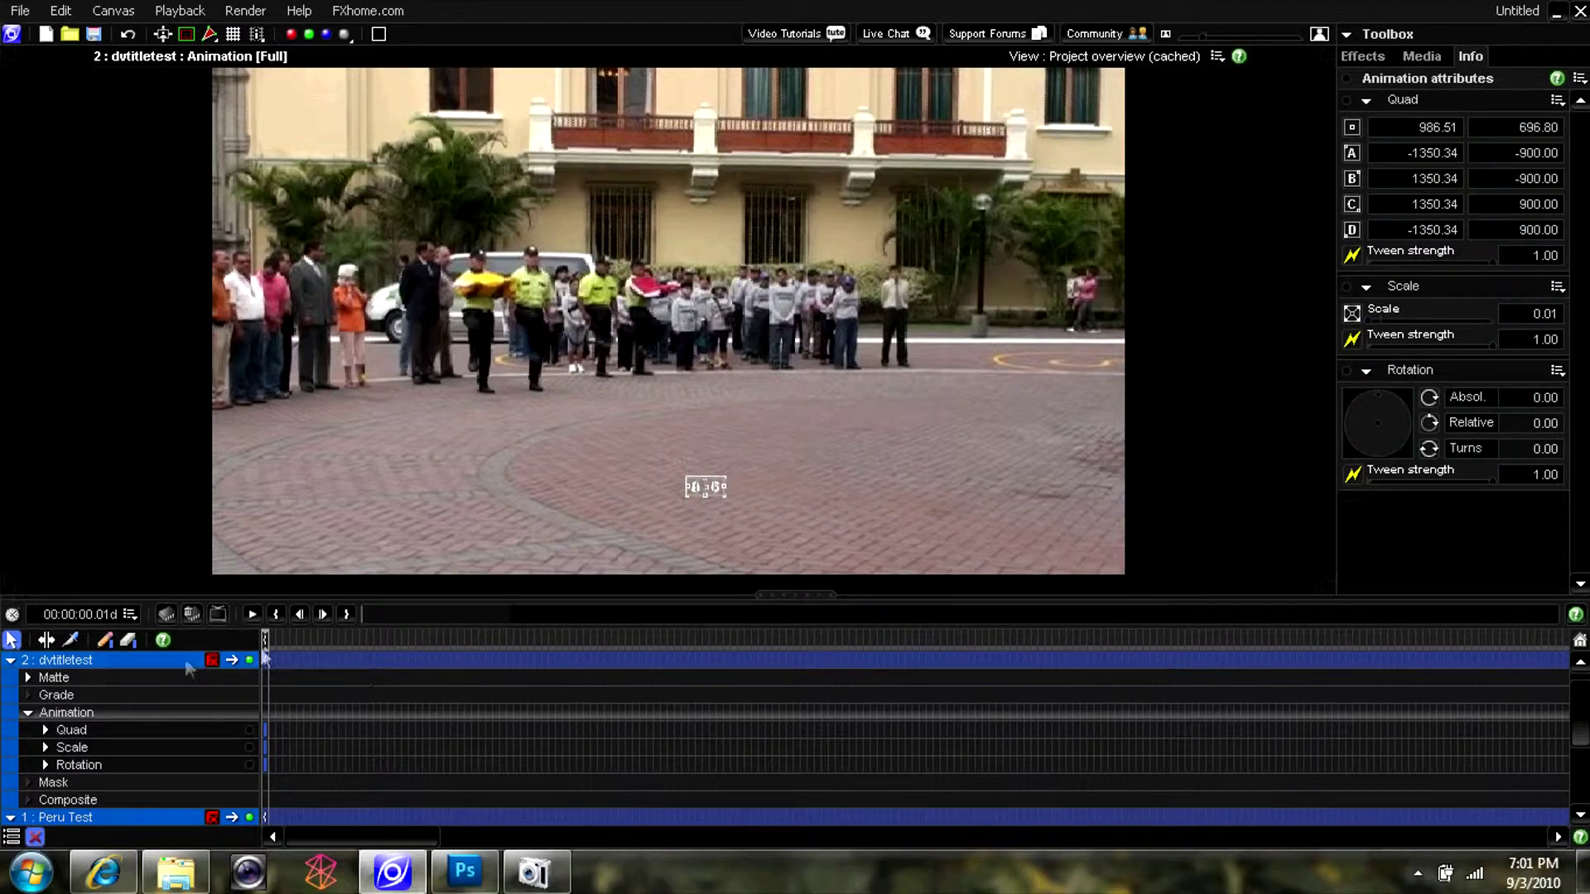
{"action": "right_click", "coordinate": [637, 668]}
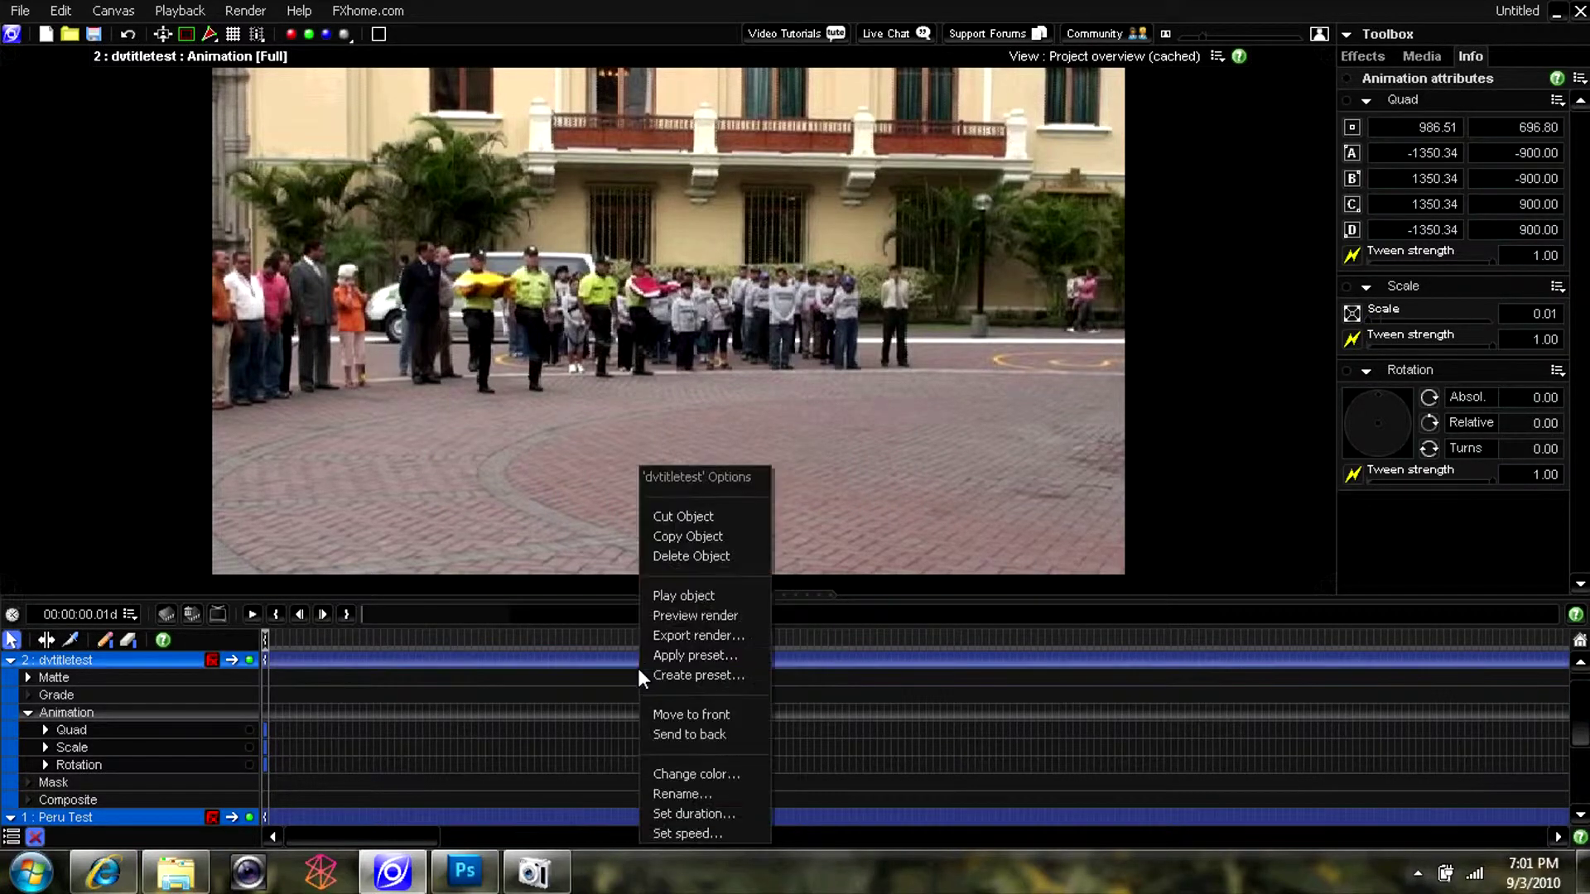
{"action": "left_click", "coordinate": [753, 814]}
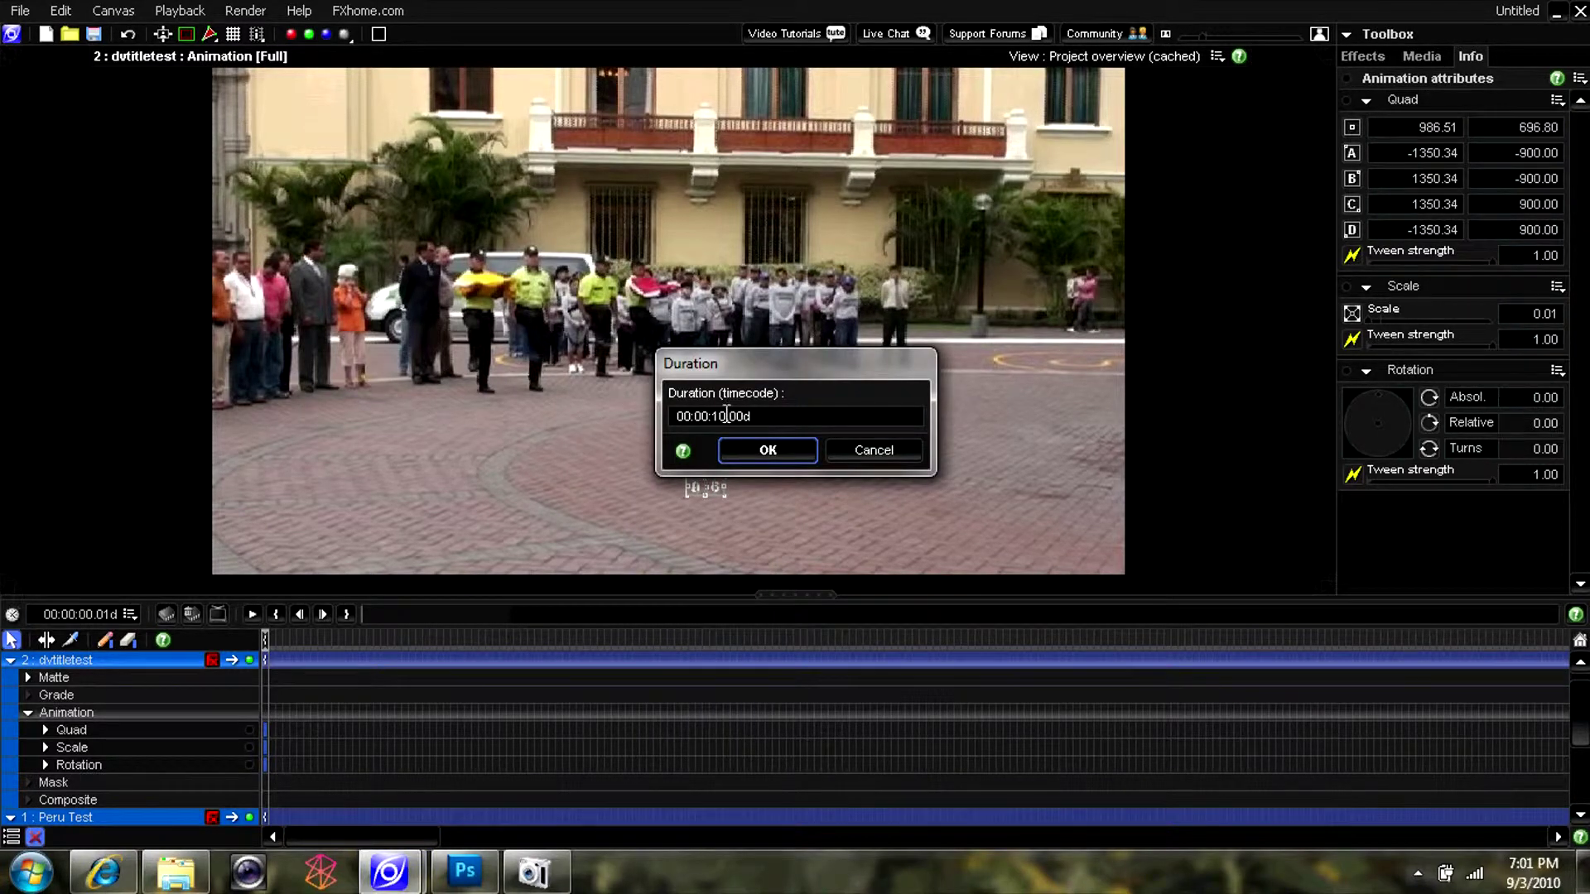
{"action": "key", "text": "BackSpace"}
{"action": "key", "text": "BackSpace"}
{"action": "type", "text": "03"}
{"action": "key", "text": "Return"}
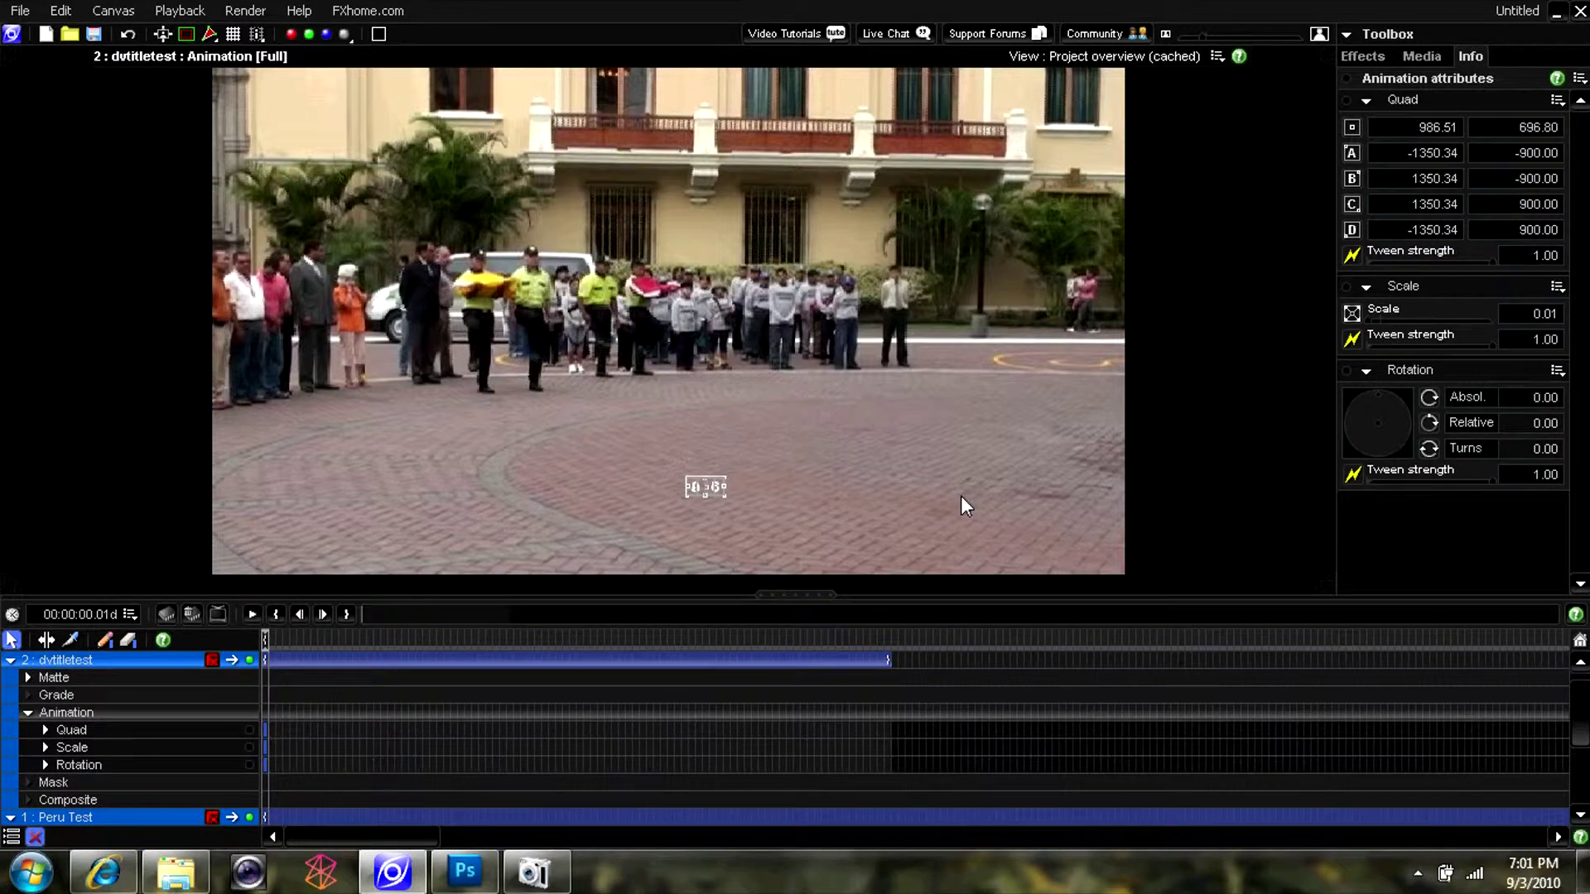
{"action": "left_click", "coordinate": [886, 634]}
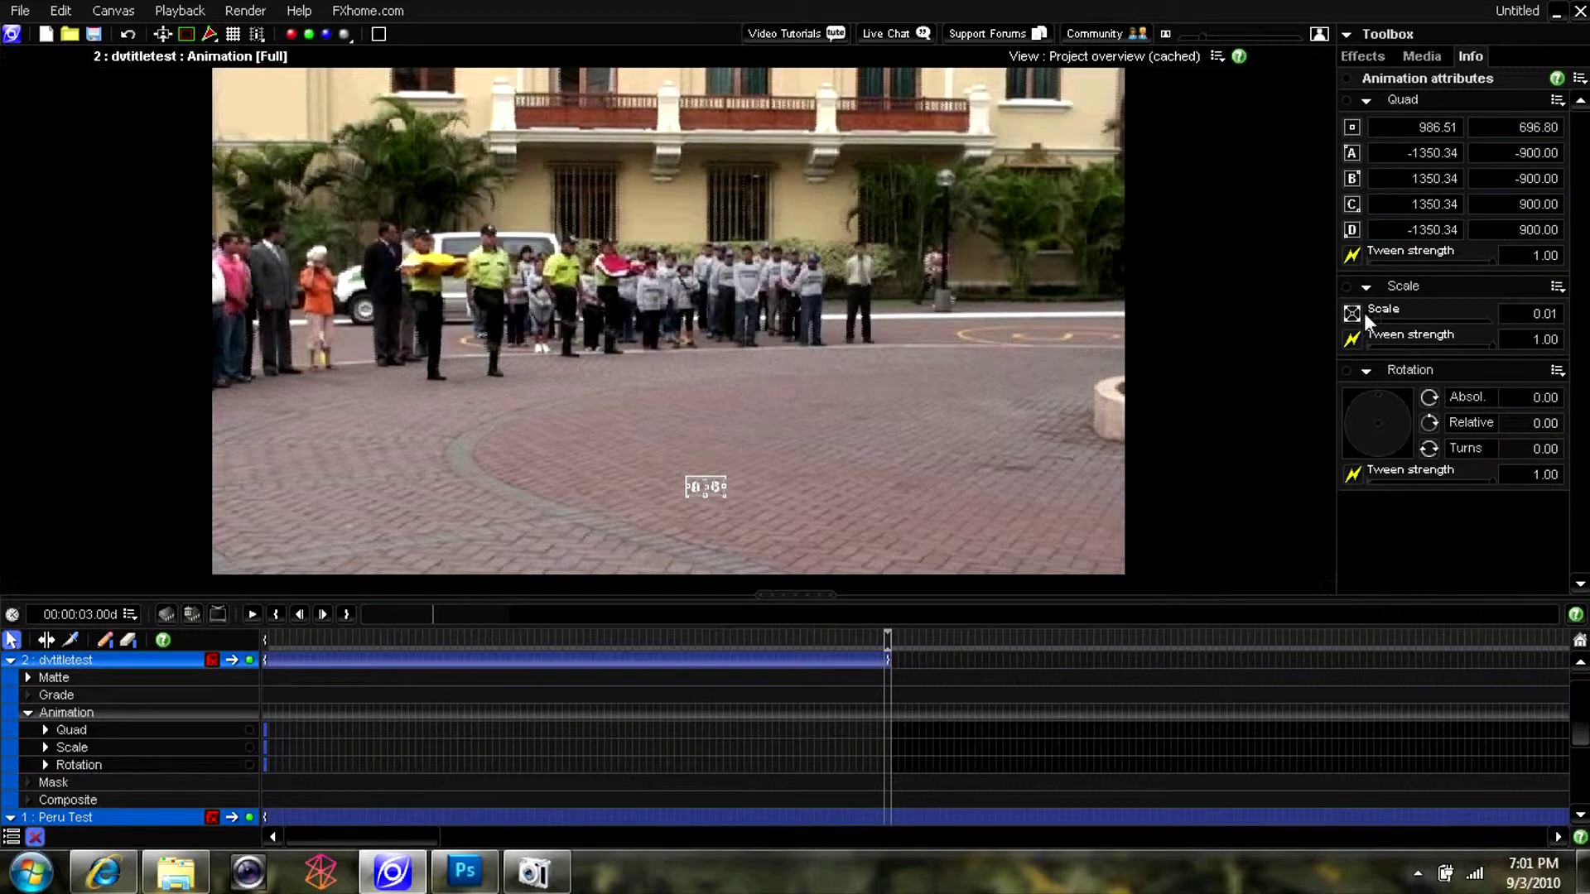
Keyframe the title scale to 0.48 at three seconds and play the grow animation from the start
{"action": "left_click_drag", "start_coordinate": [1367, 318], "coordinate": [1373, 320]}
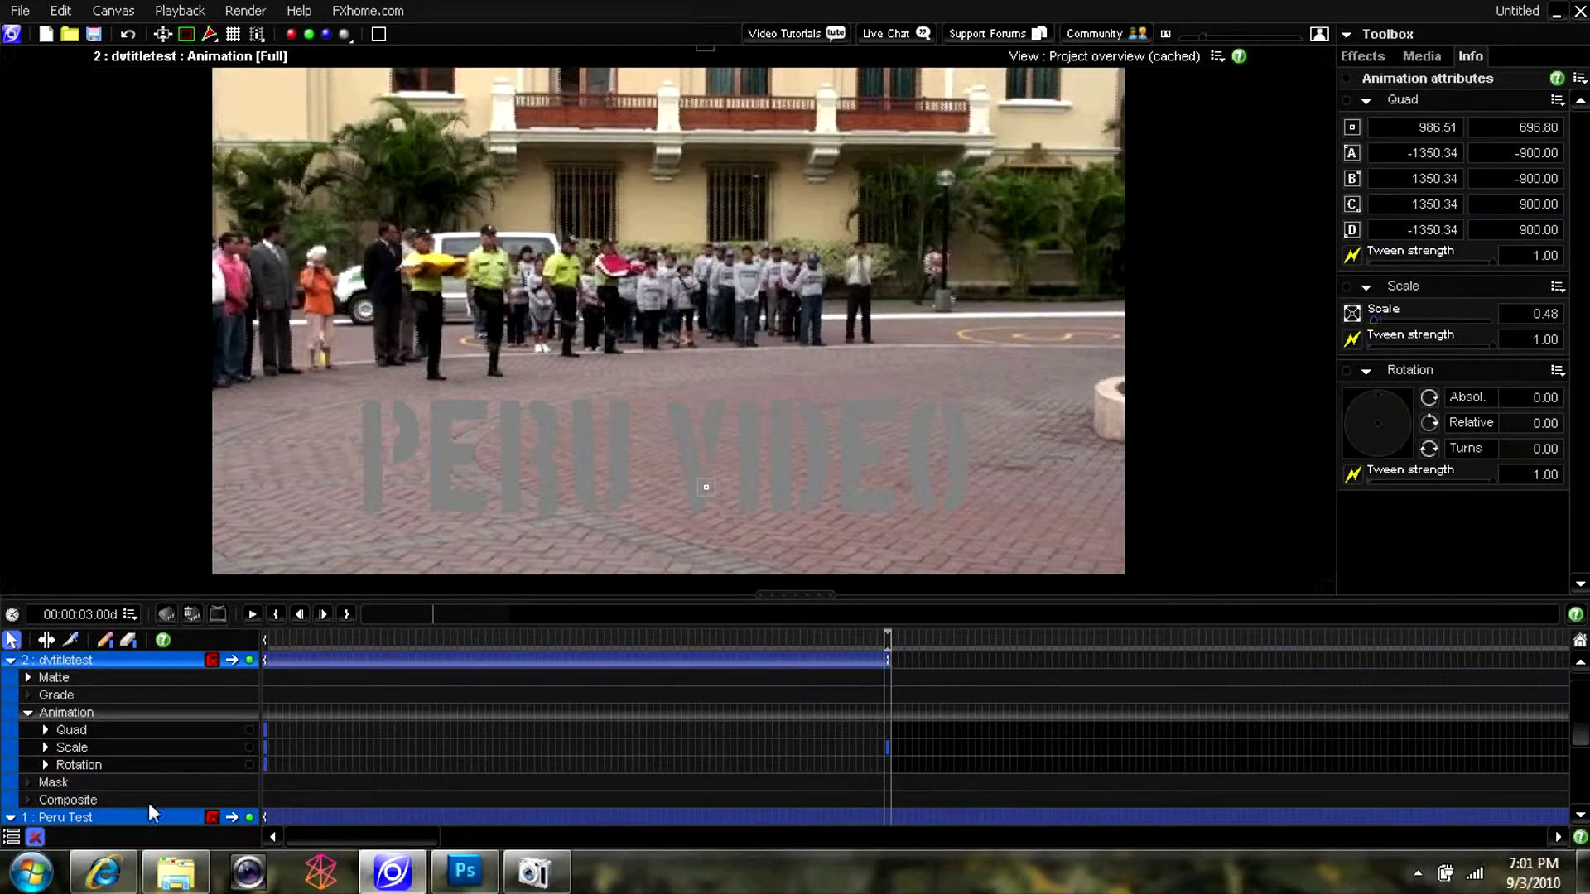
{"action": "left_click", "coordinate": [266, 648]}
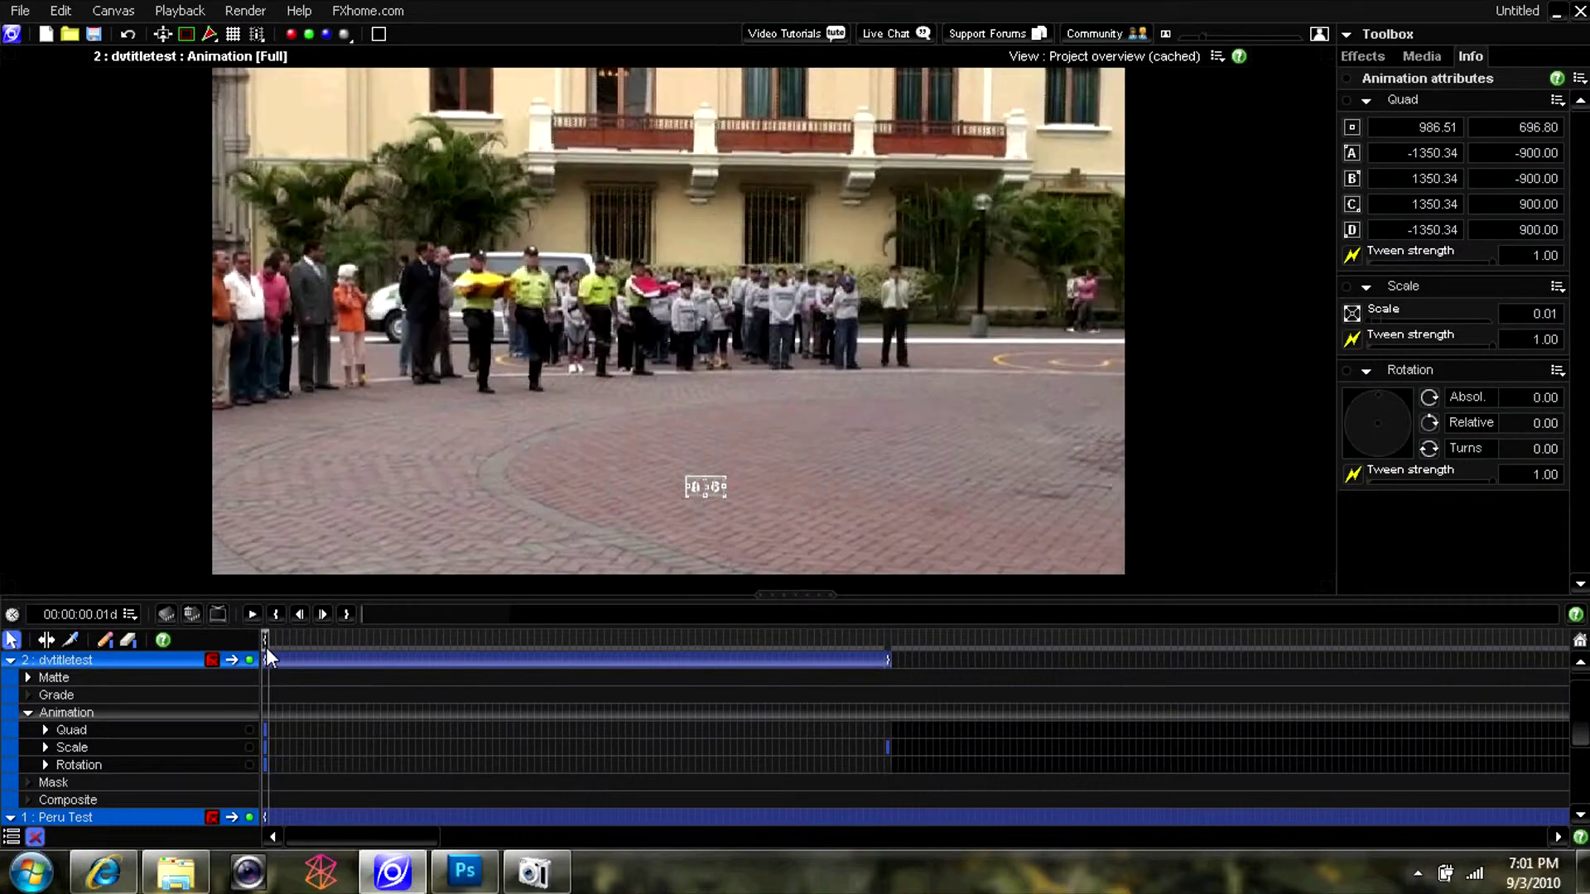
{"action": "left_click", "coordinate": [253, 614]}
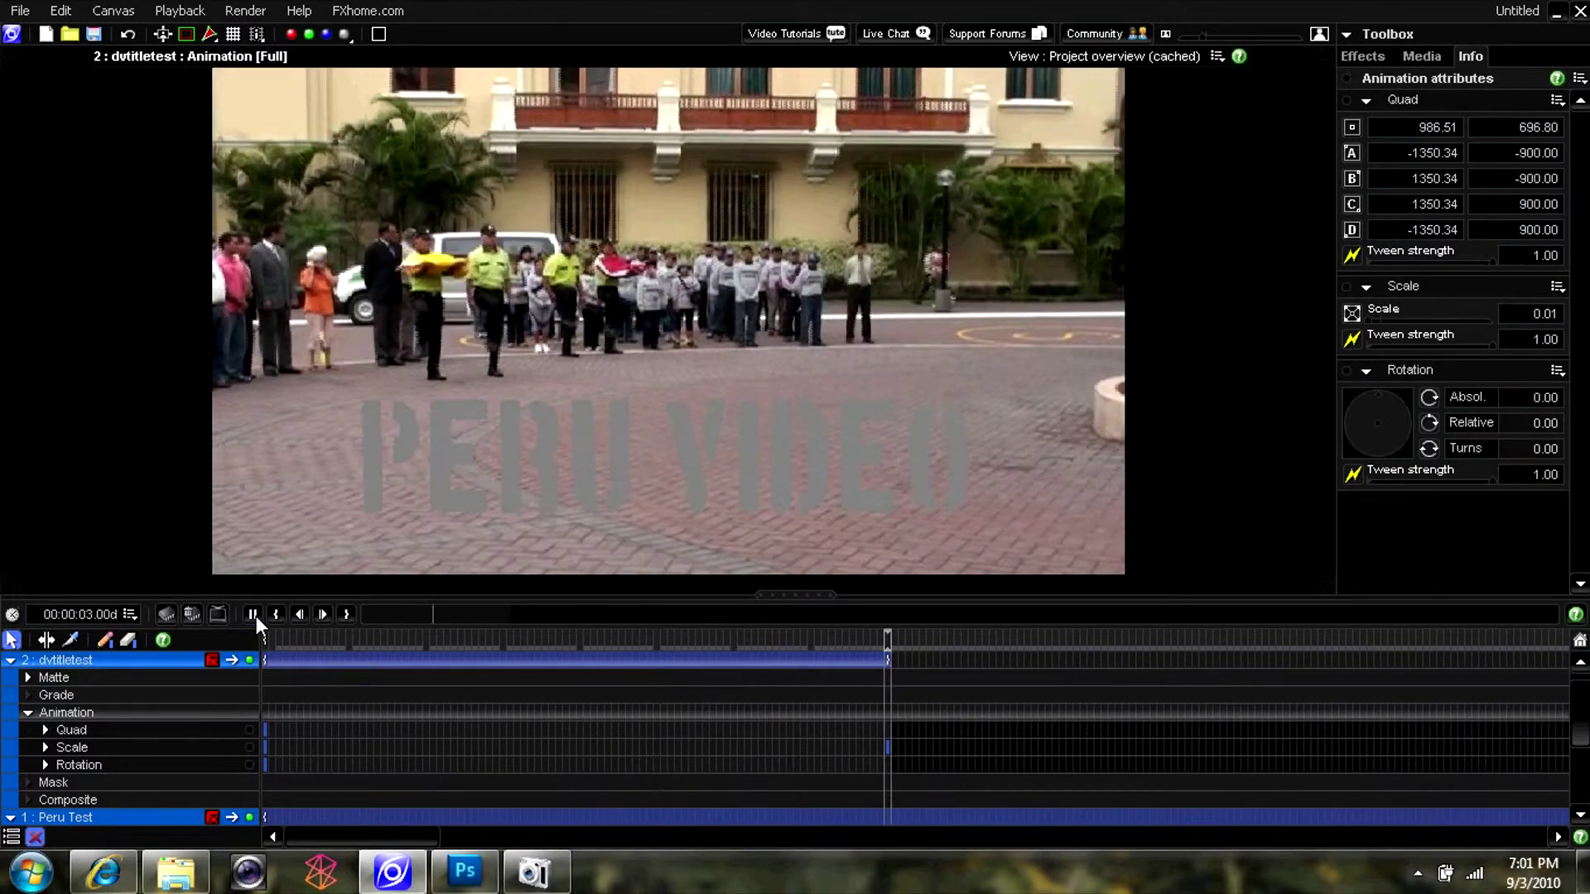
{"action": "left_click", "coordinate": [253, 615]}
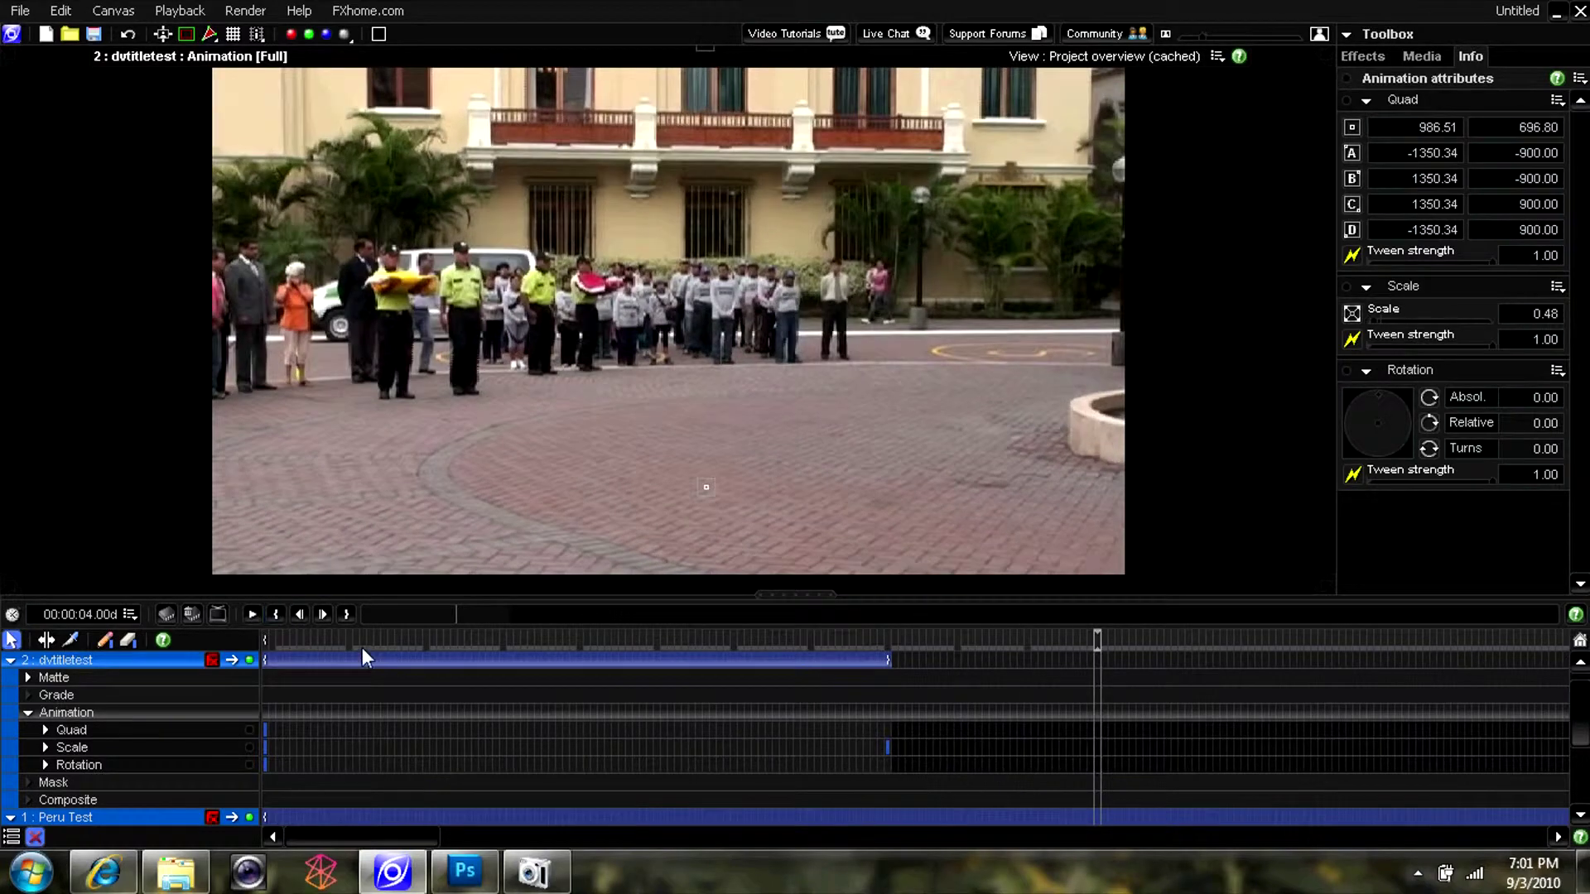
{"action": "left_click", "coordinate": [650, 639]}
{"action": "left_click", "coordinate": [132, 817]}
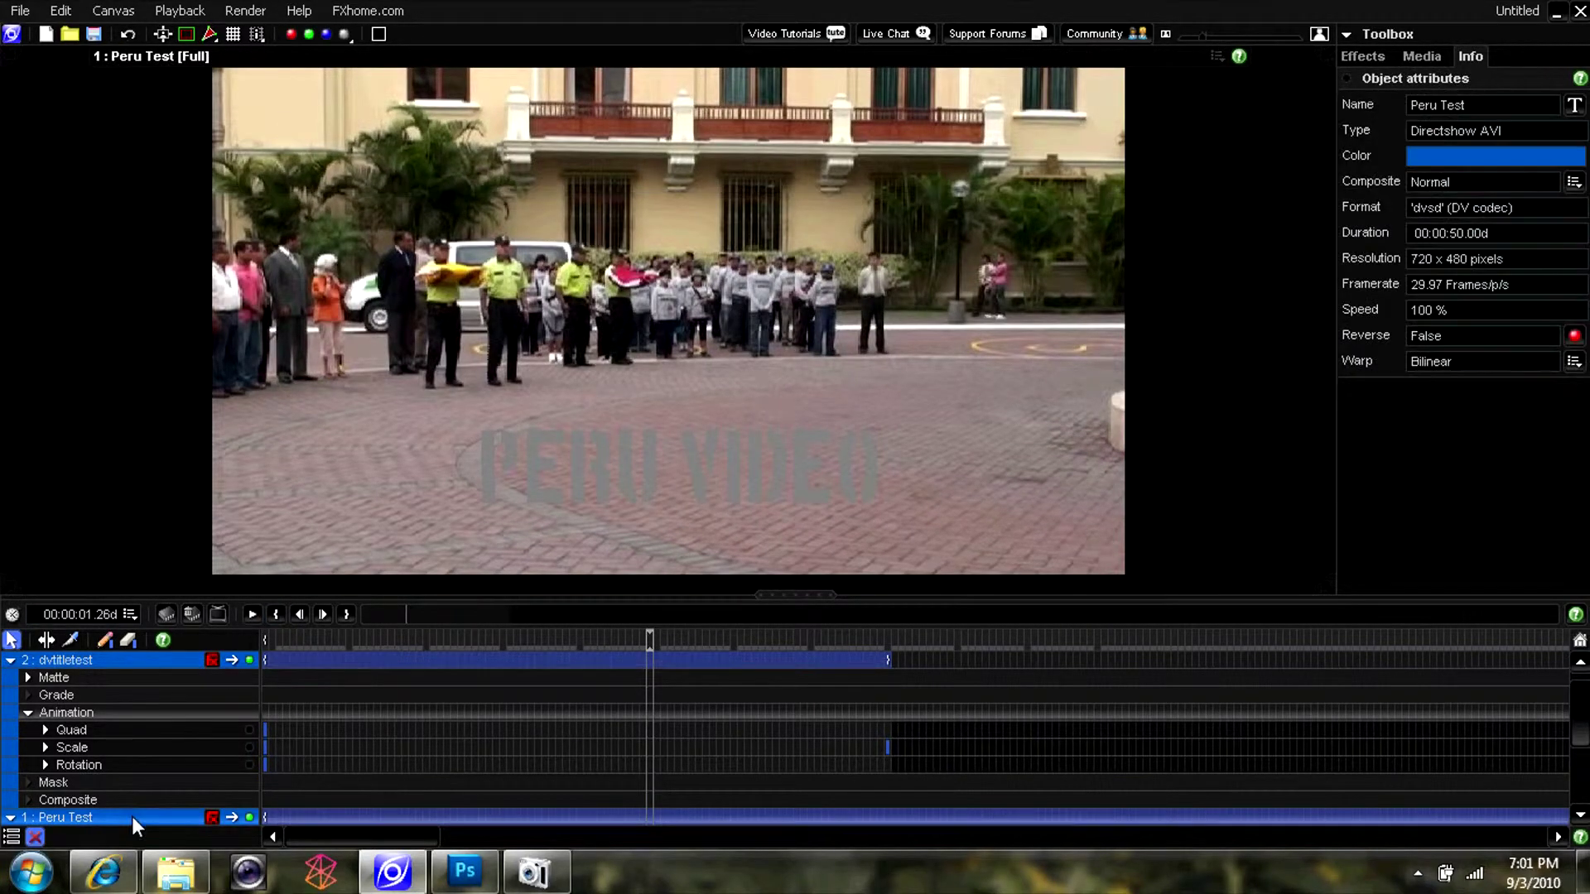
Configure rendering as a single QuickTime (.mov) file without sound and start the render
{"action": "left_click", "coordinate": [233, 12]}
{"action": "left_click", "coordinate": [282, 116]}
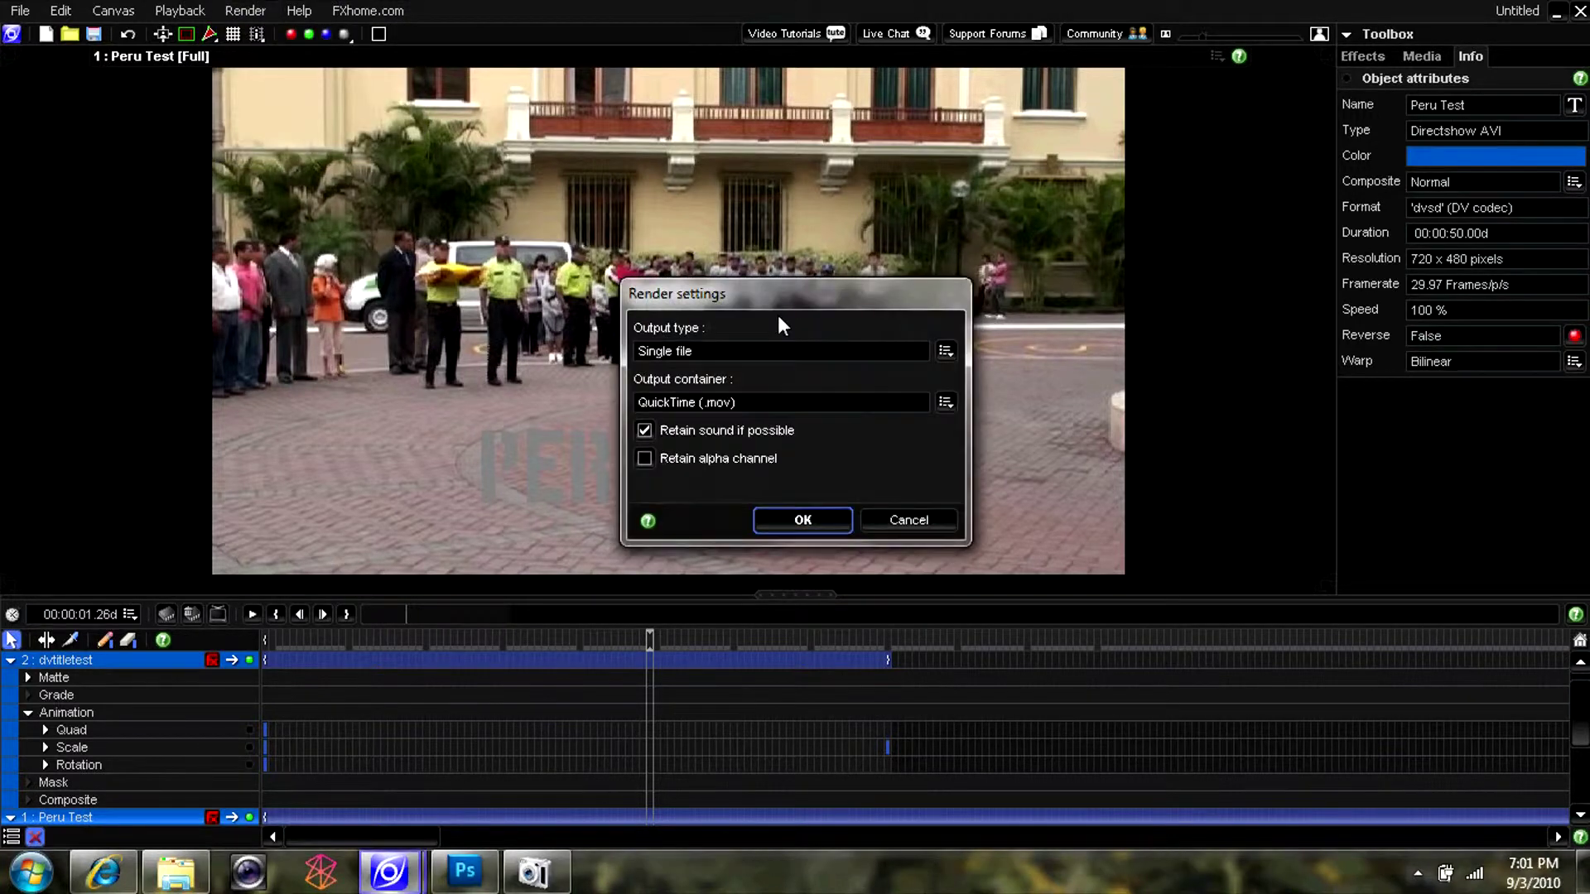
{"action": "left_click", "coordinate": [942, 352]}
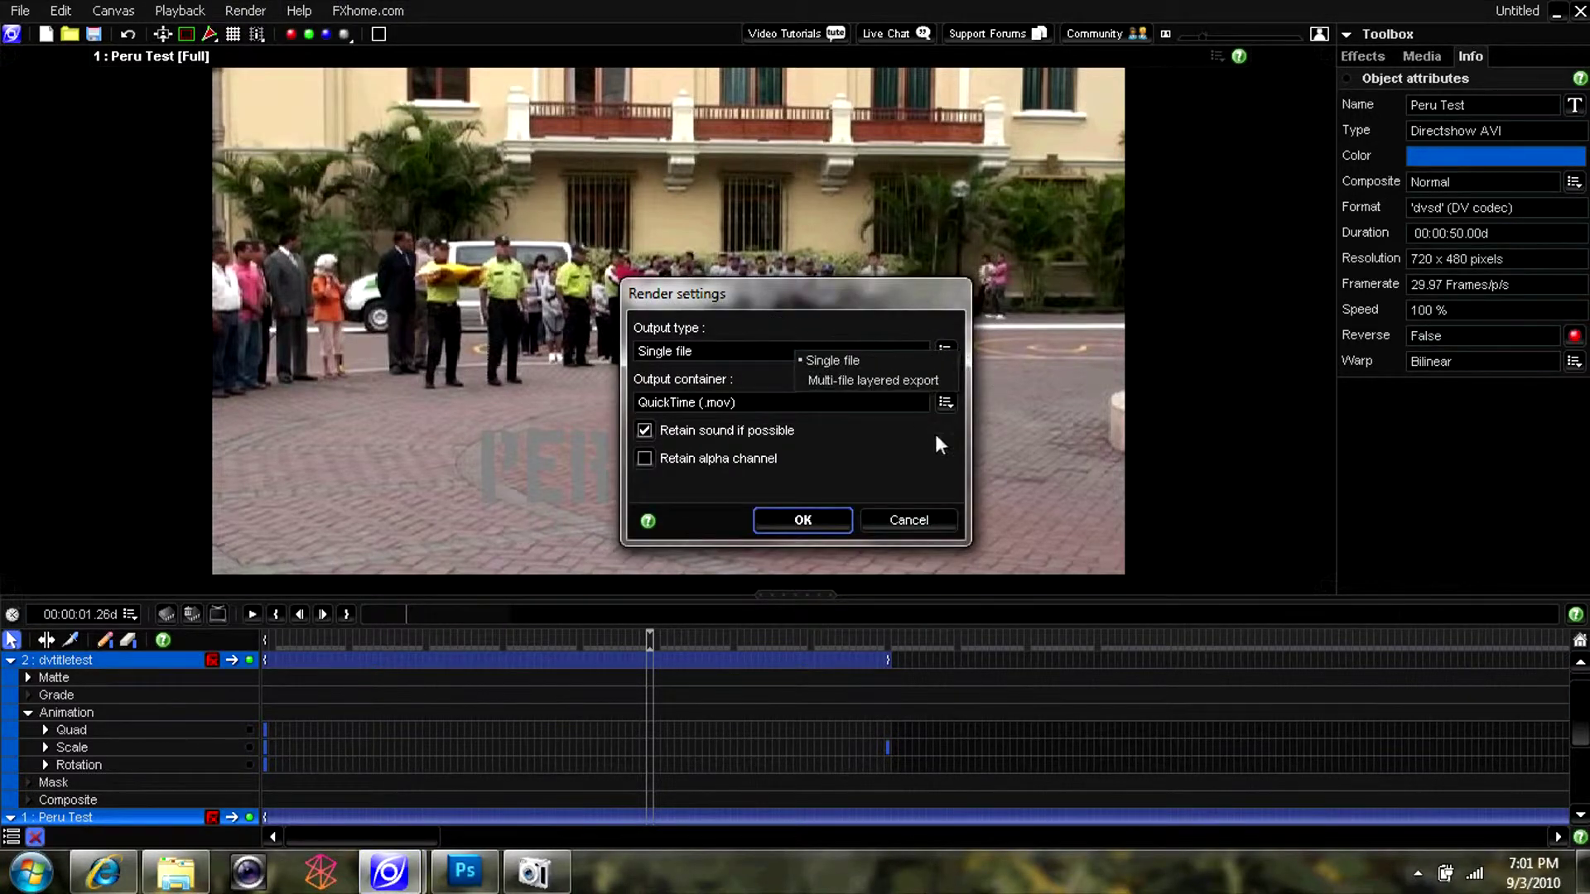
{"action": "left_click", "coordinate": [944, 402]}
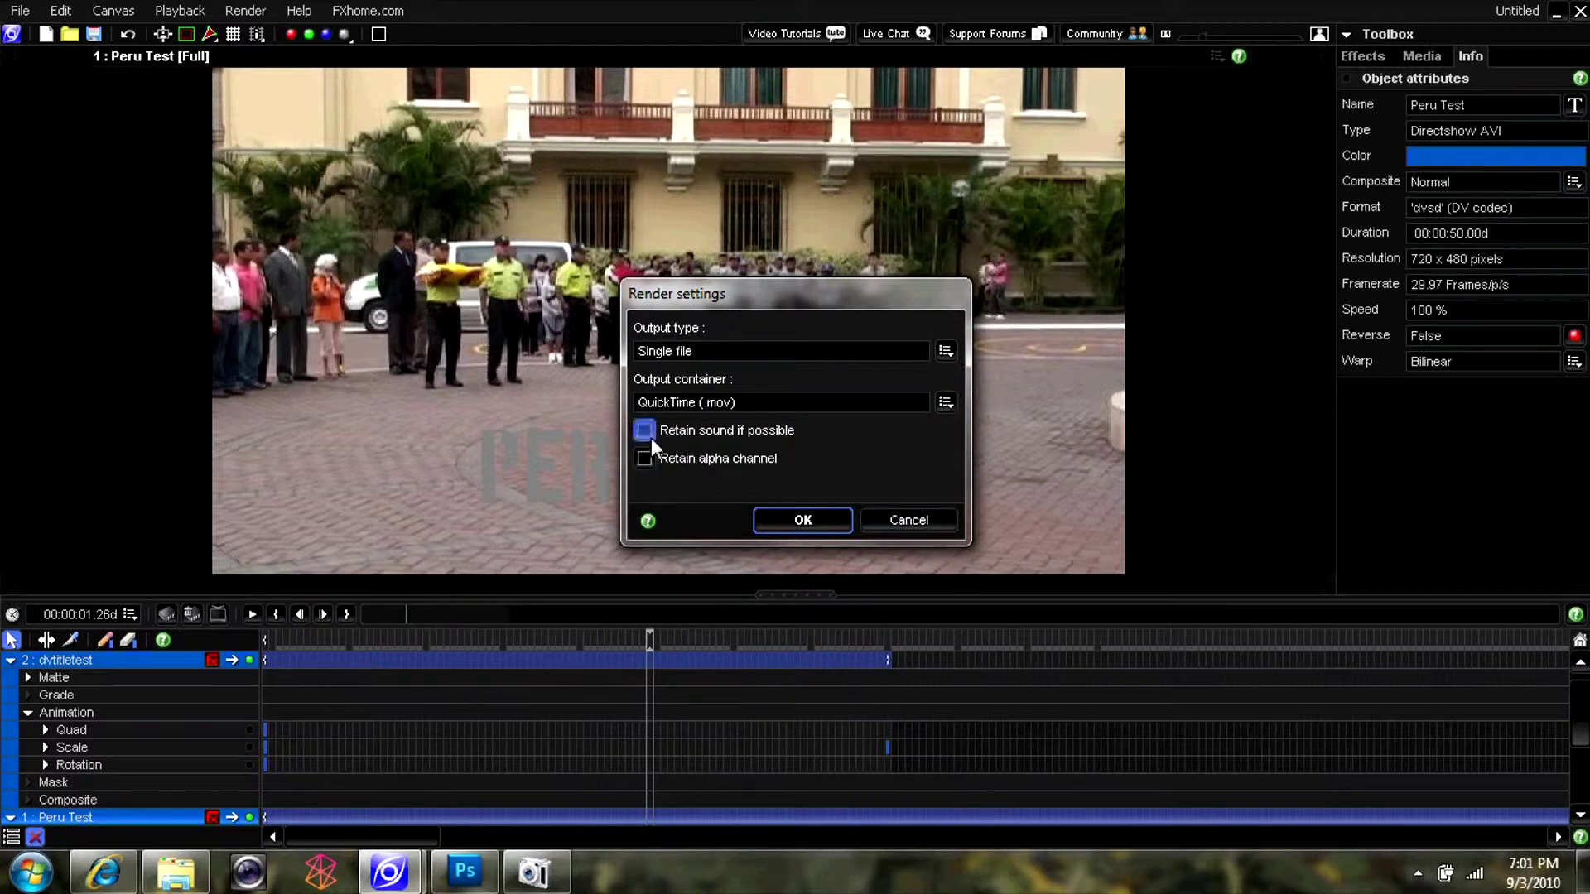
{"action": "left_click", "coordinate": [841, 513]}
{"action": "left_click", "coordinate": [245, 11]}
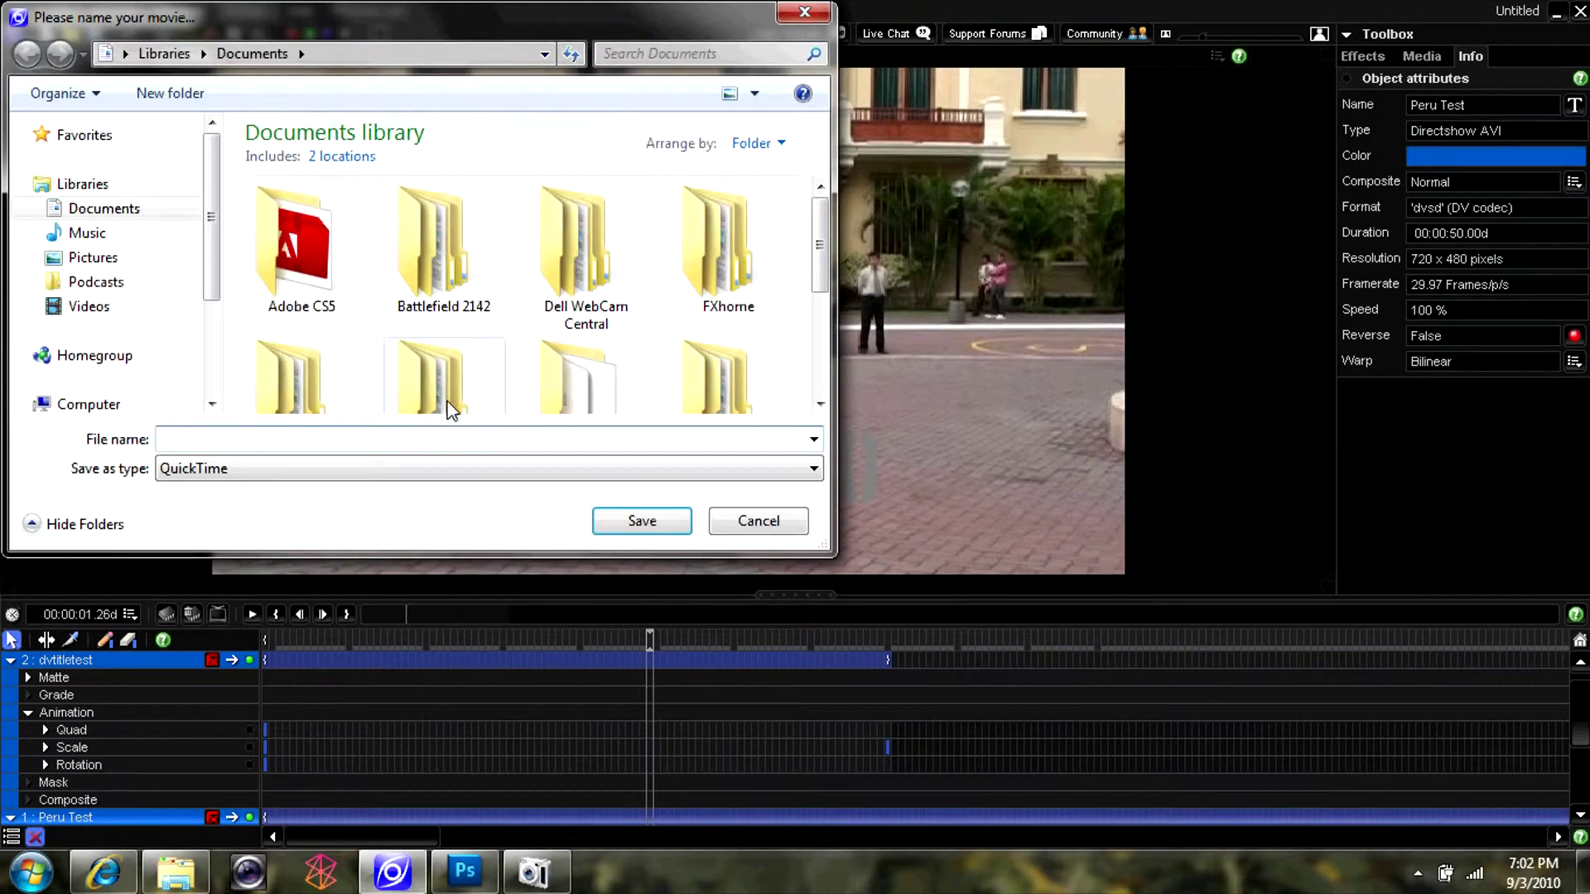
Name the movie file titletestdv and confirm to reach the compression settings
{"action": "type", "text": "title"}
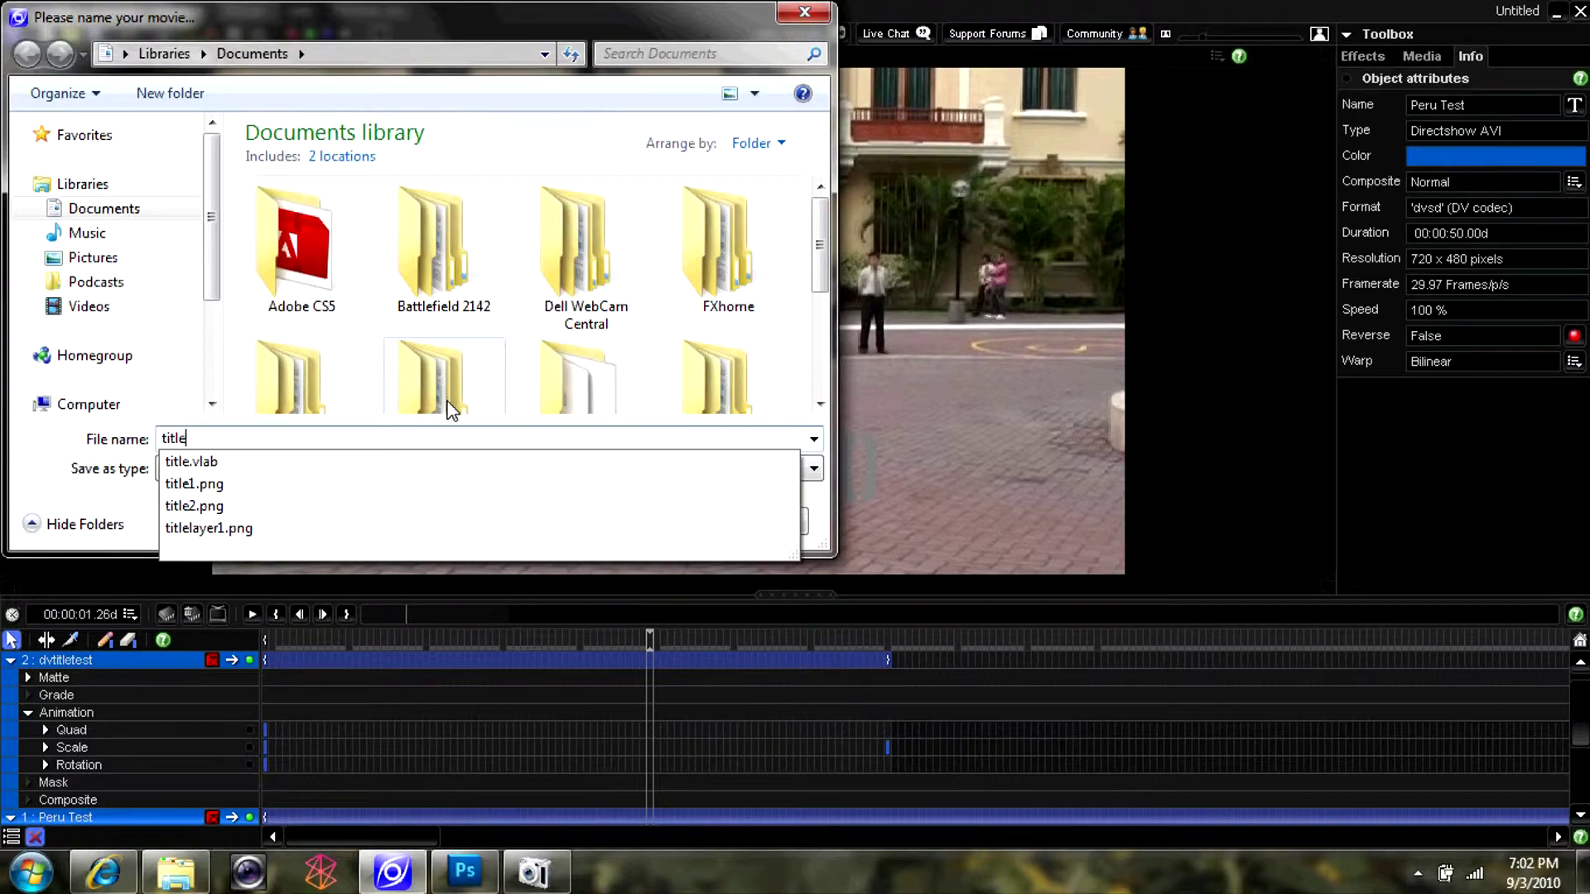
{"action": "type", "text": "testdv"}
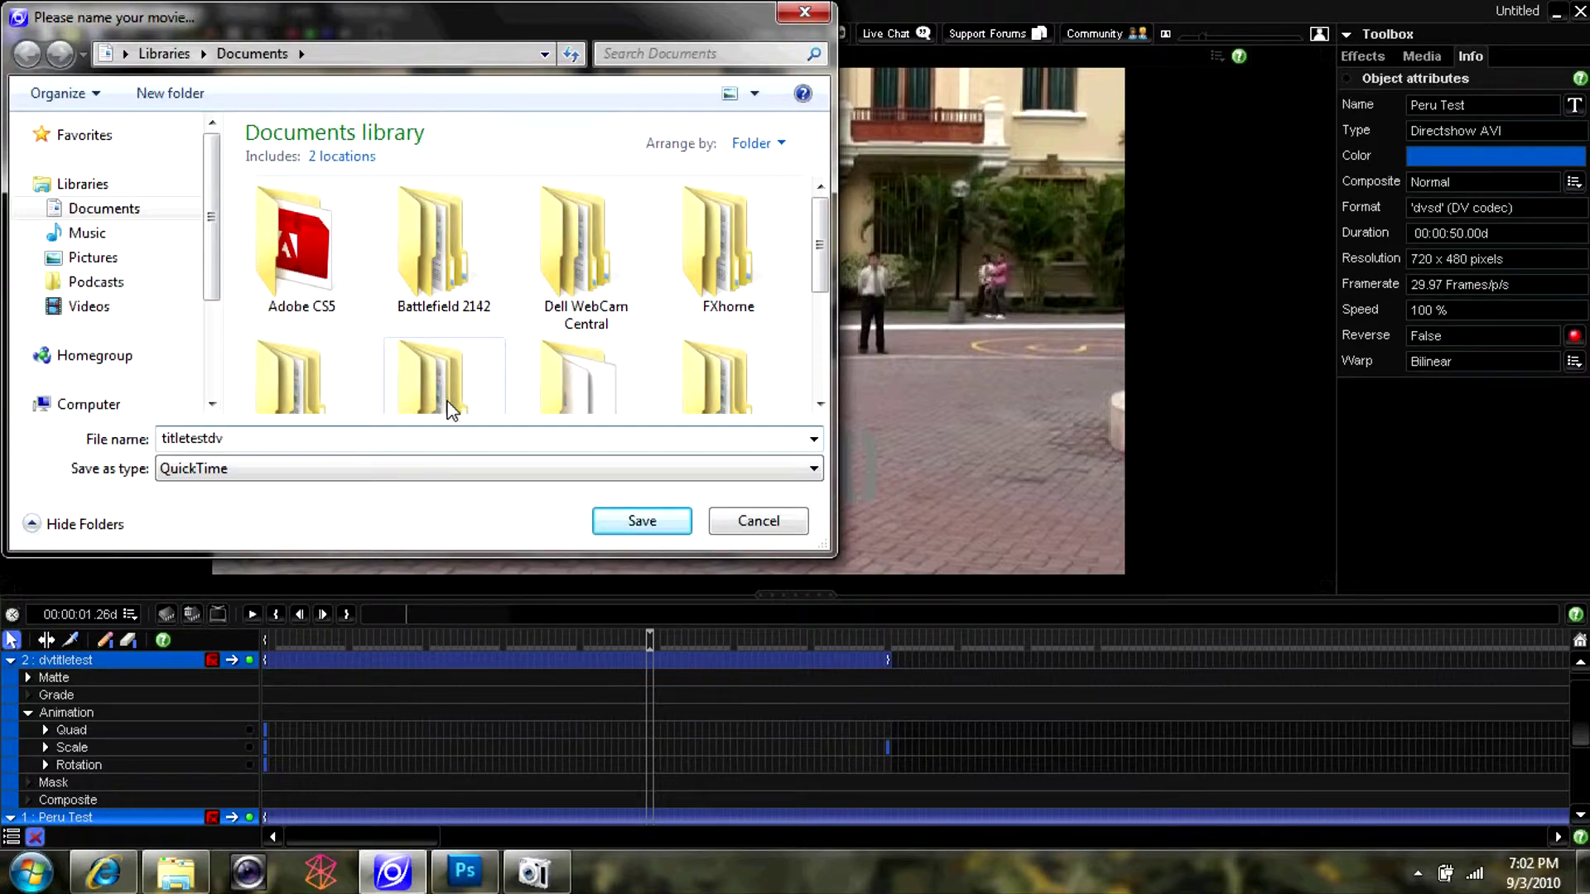
{"action": "key", "text": "Return"}
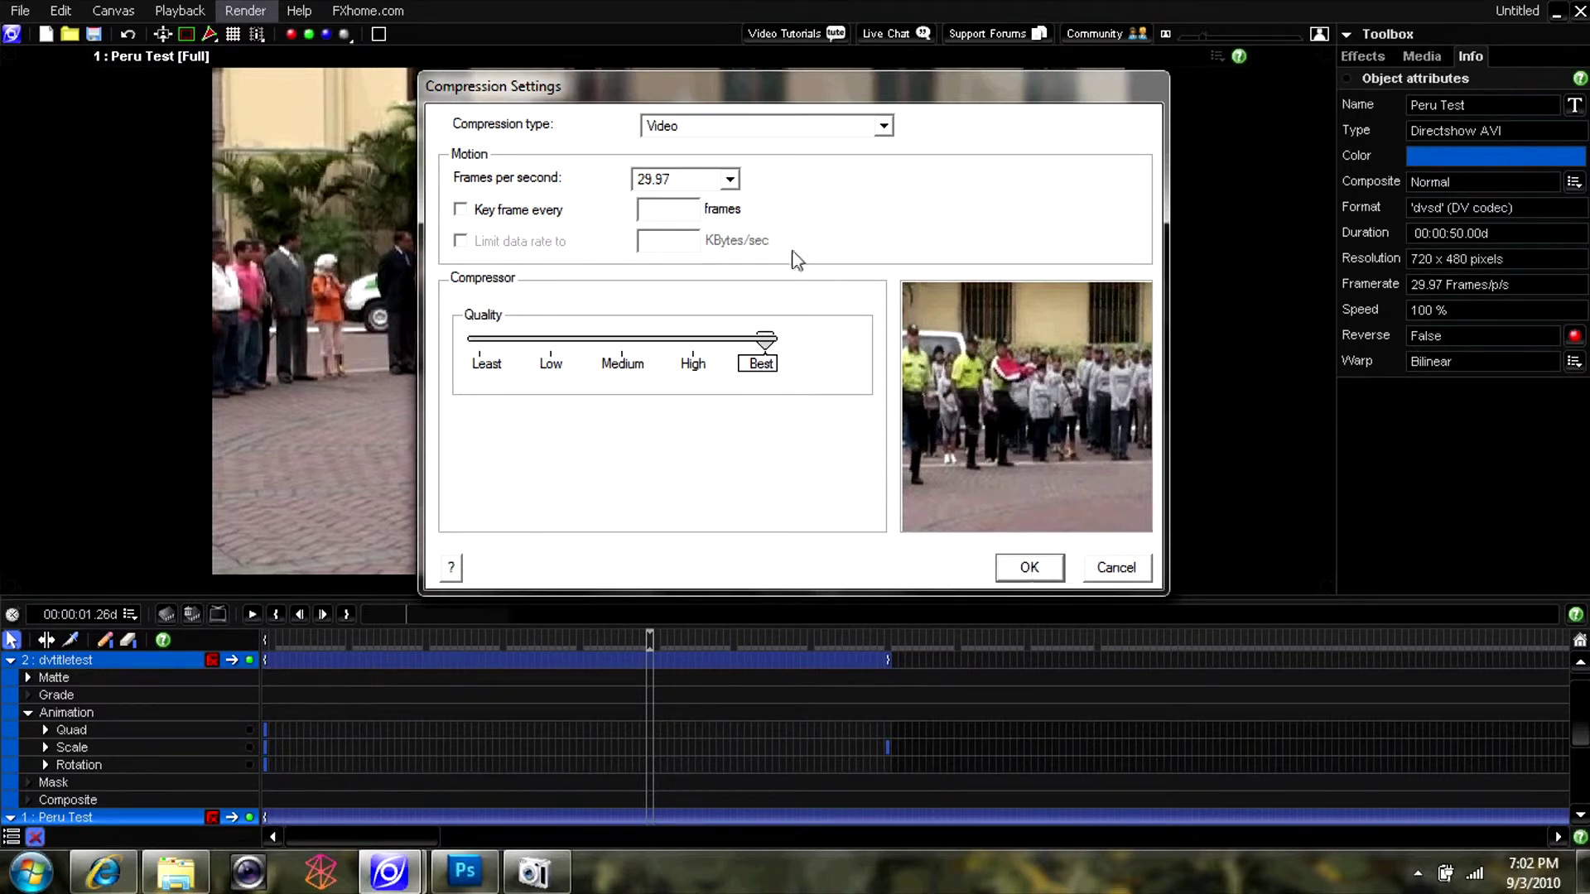
Set compression type to None and start rendering the 1500-frame movie
{"action": "left_click", "coordinate": [809, 128]}
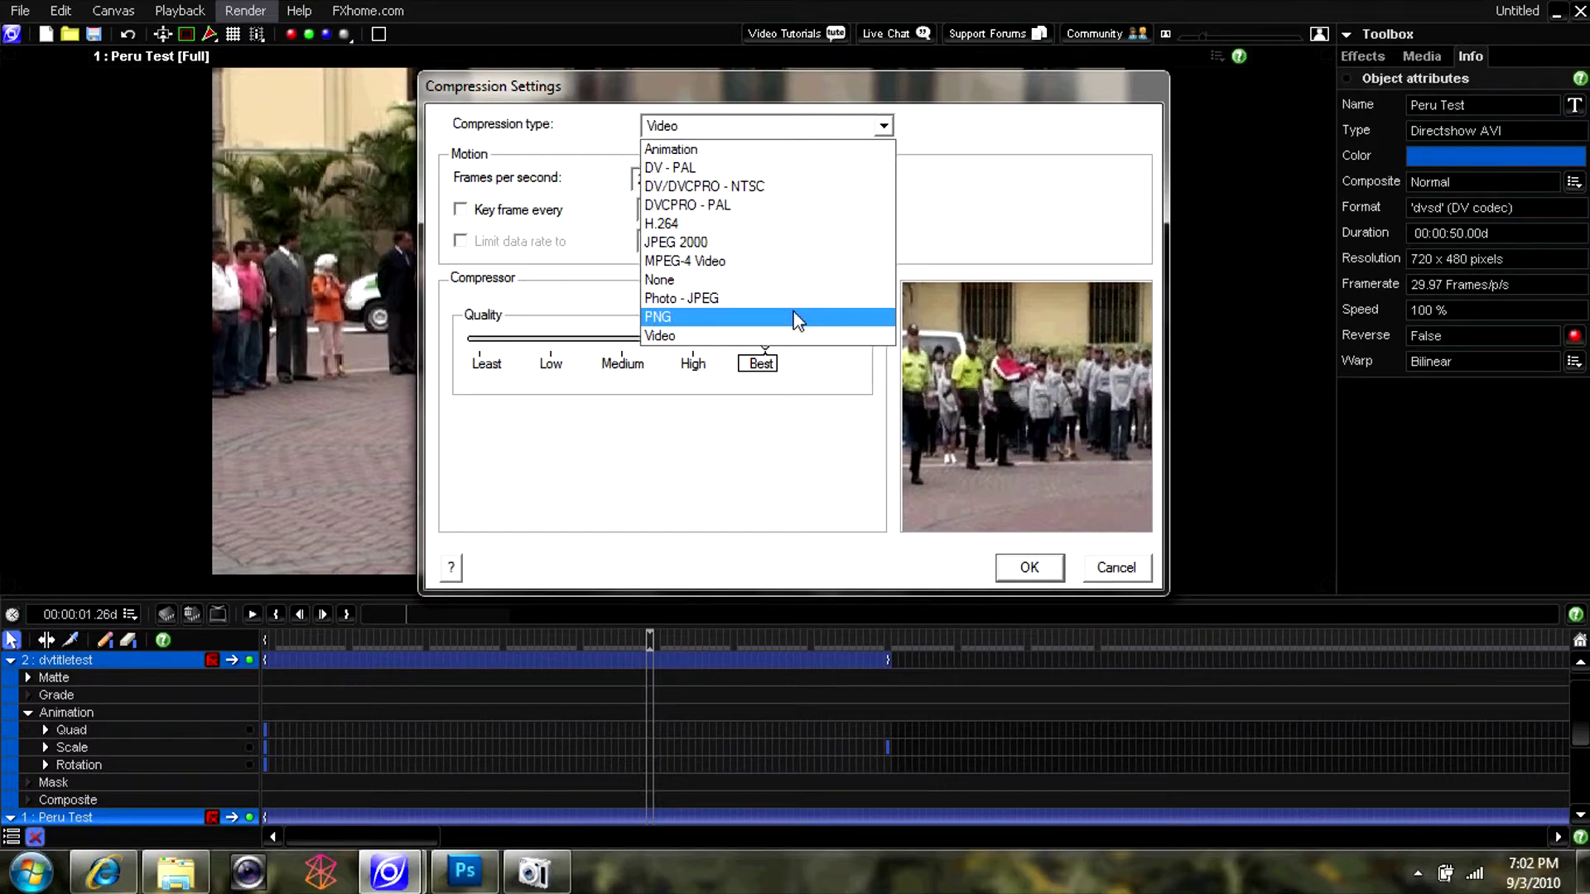
{"action": "left_click", "coordinate": [793, 286]}
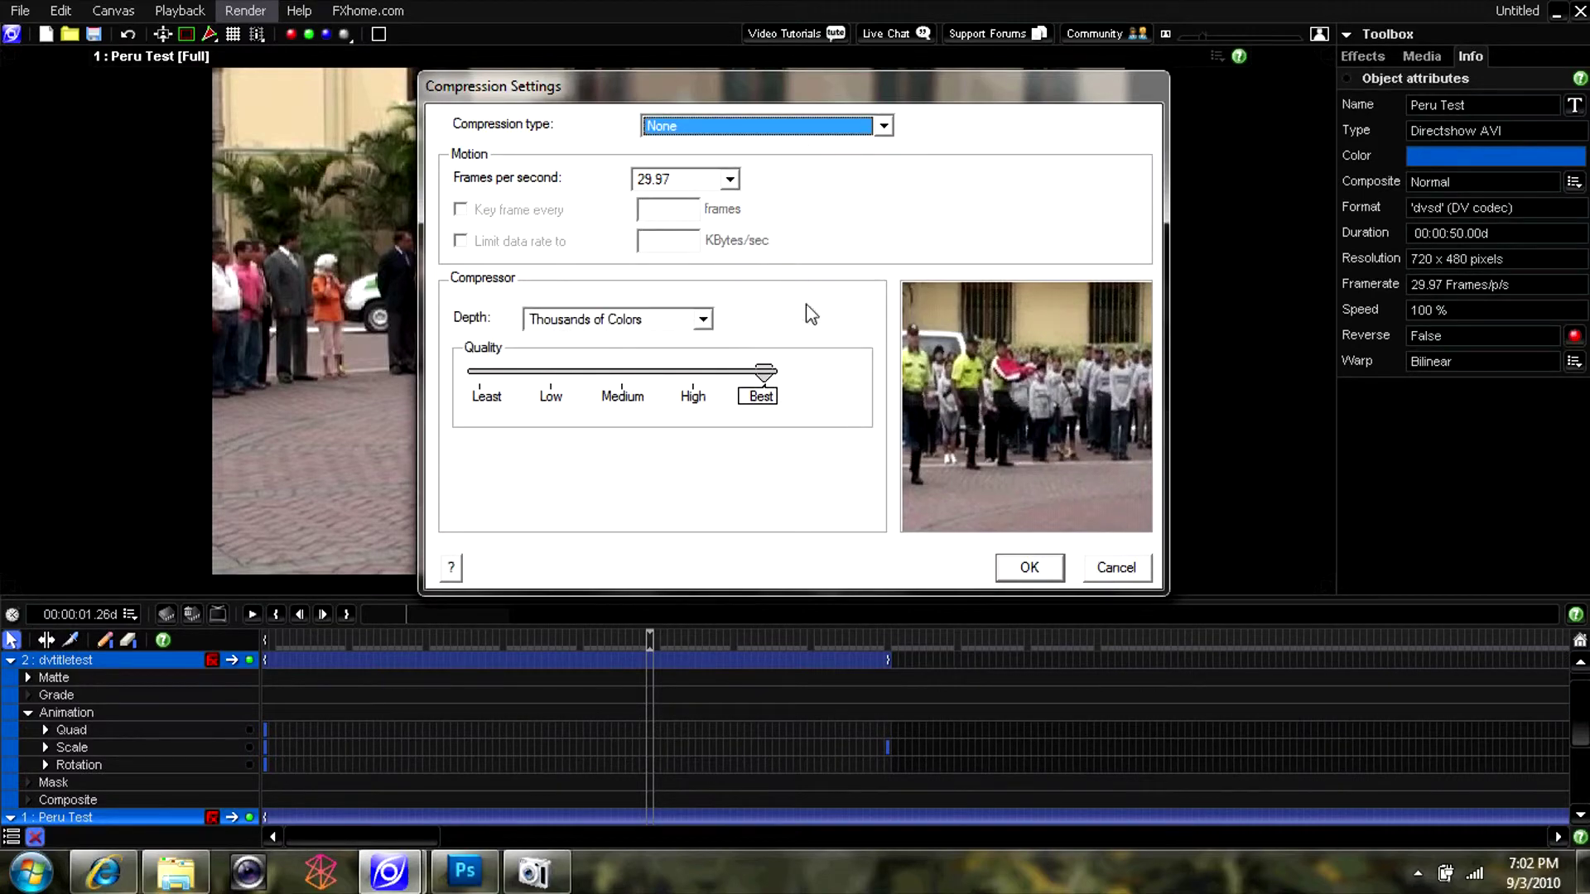
{"action": "left_click", "coordinate": [1030, 568]}
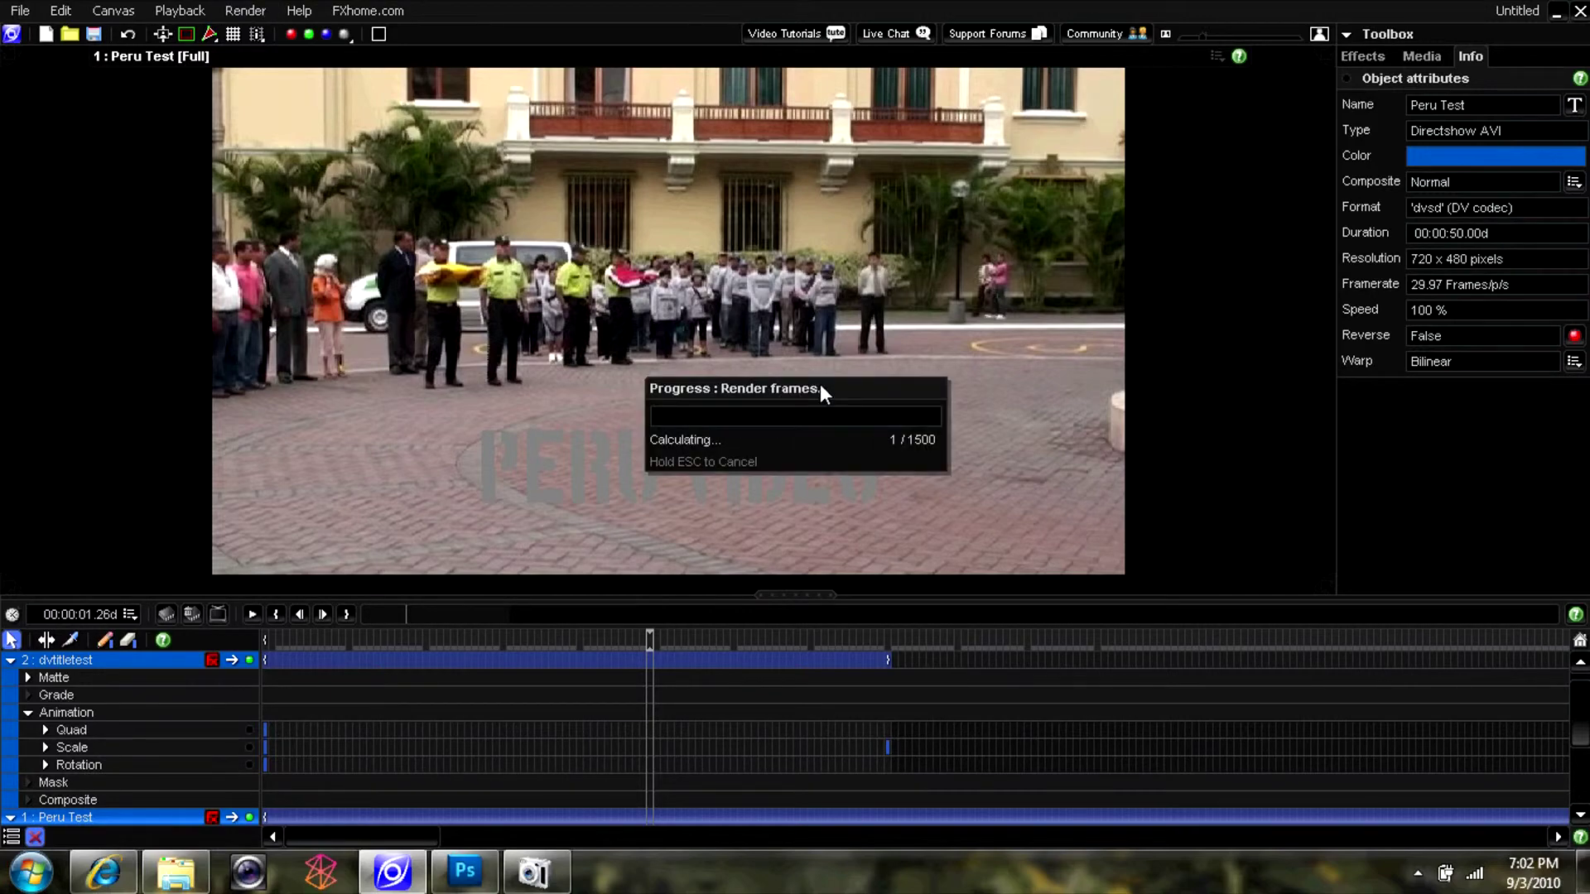